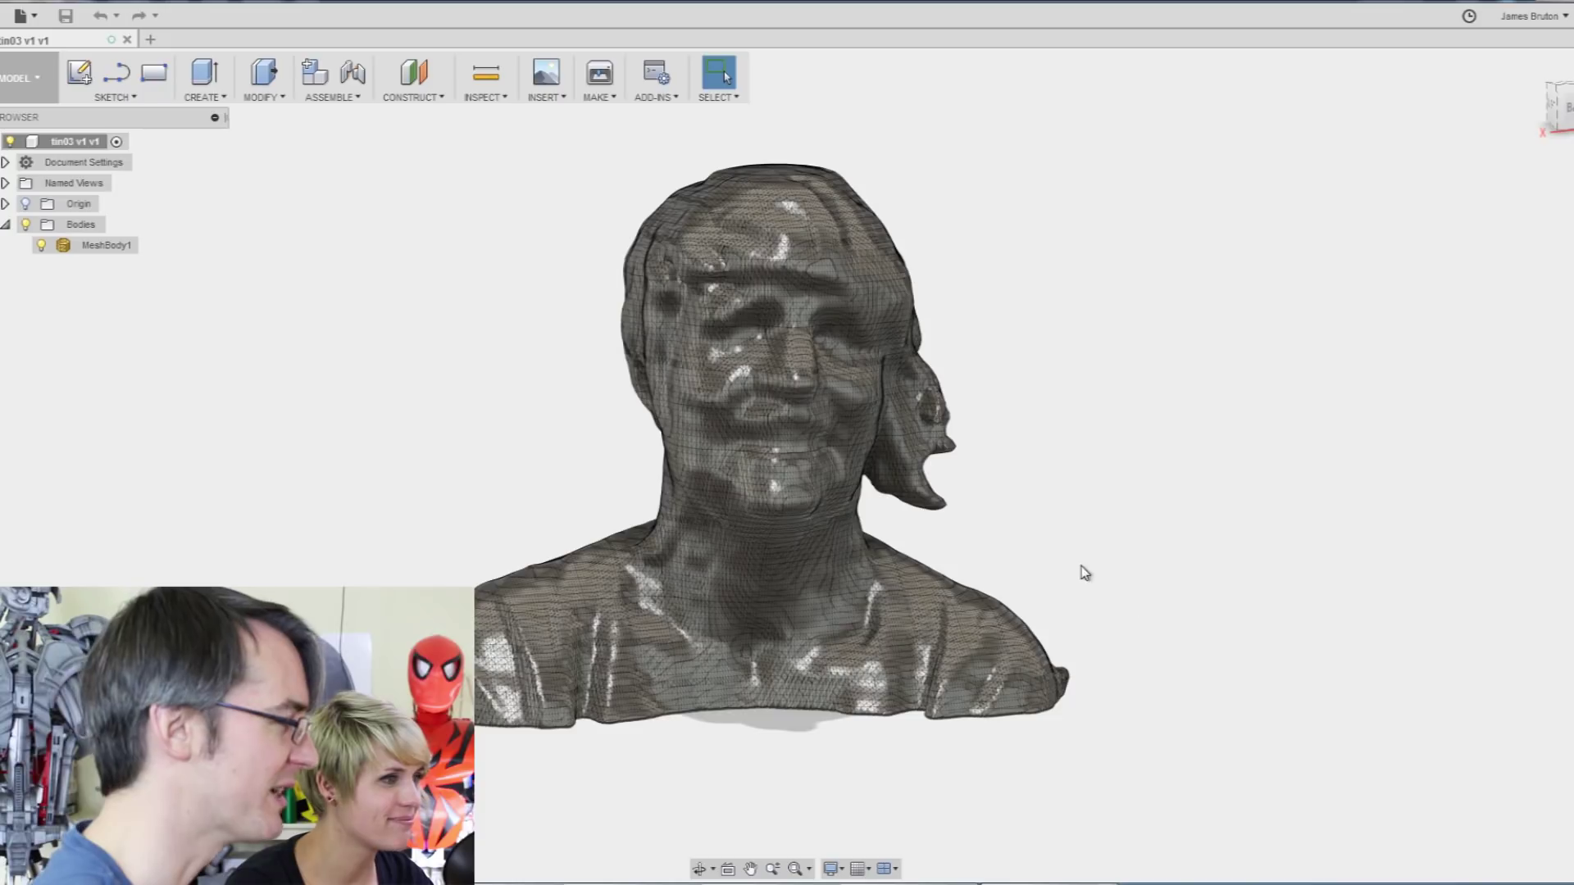
Step: Enable the Mesh Workspace preview feature in Preferences
{"action": "middle_click_drag", "start_coordinate": [1045, 508], "coordinate": [806, 437], "text": "shift"}
{"action": "left_click", "coordinate": [807, 438]}
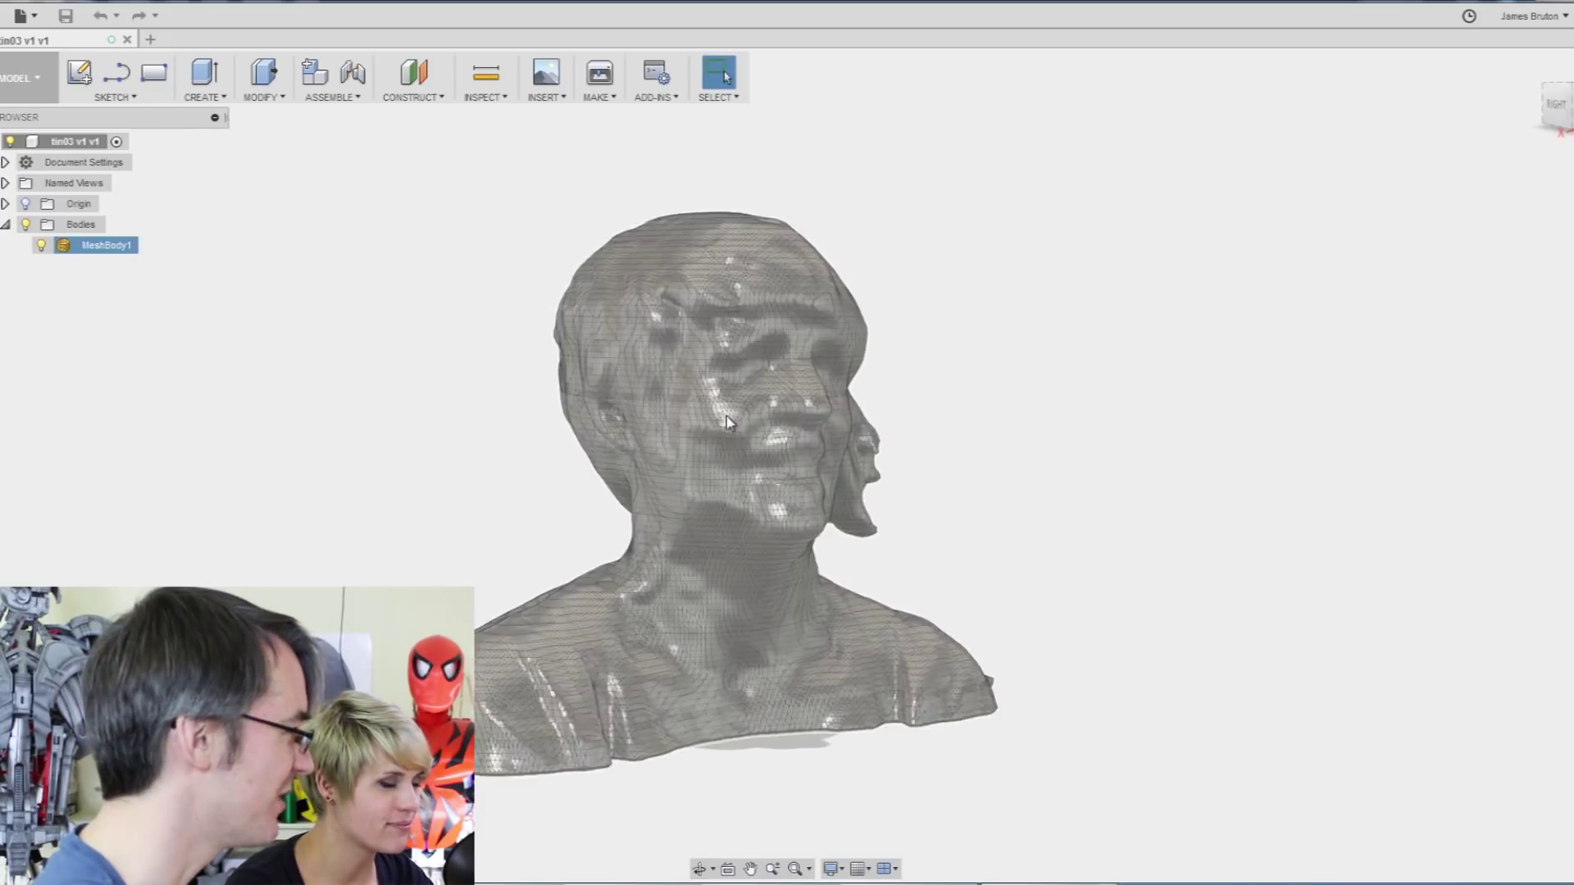
{"action": "left_click", "coordinate": [984, 446]}
{"action": "middle_click_drag", "start_coordinate": [983, 446], "coordinate": [982, 432], "text": "shift"}
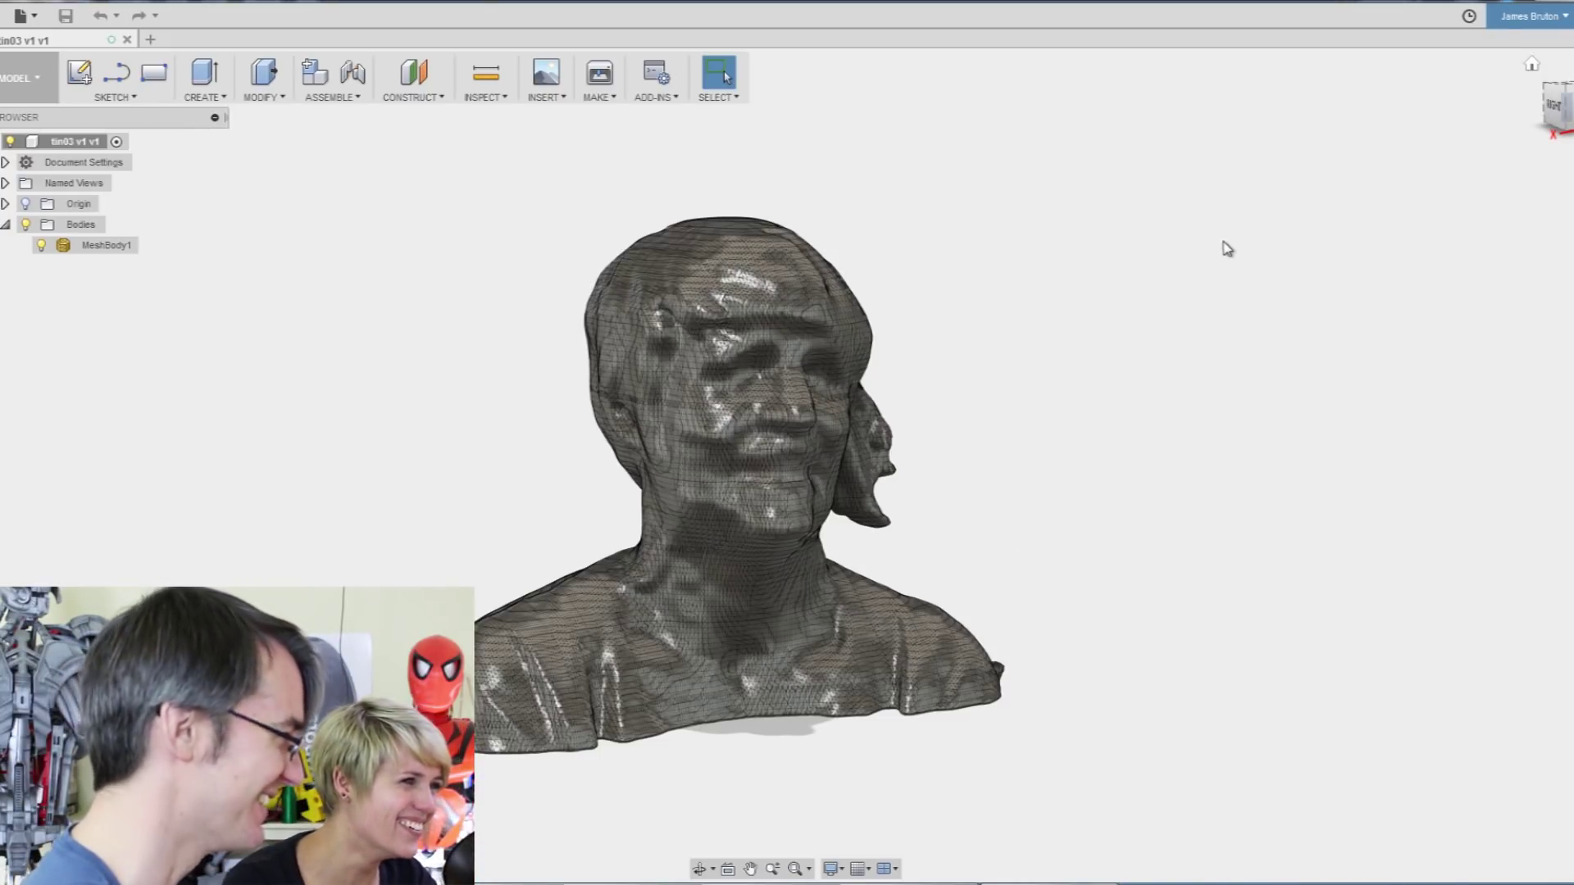
{"action": "left_click", "coordinate": [469, 443]}
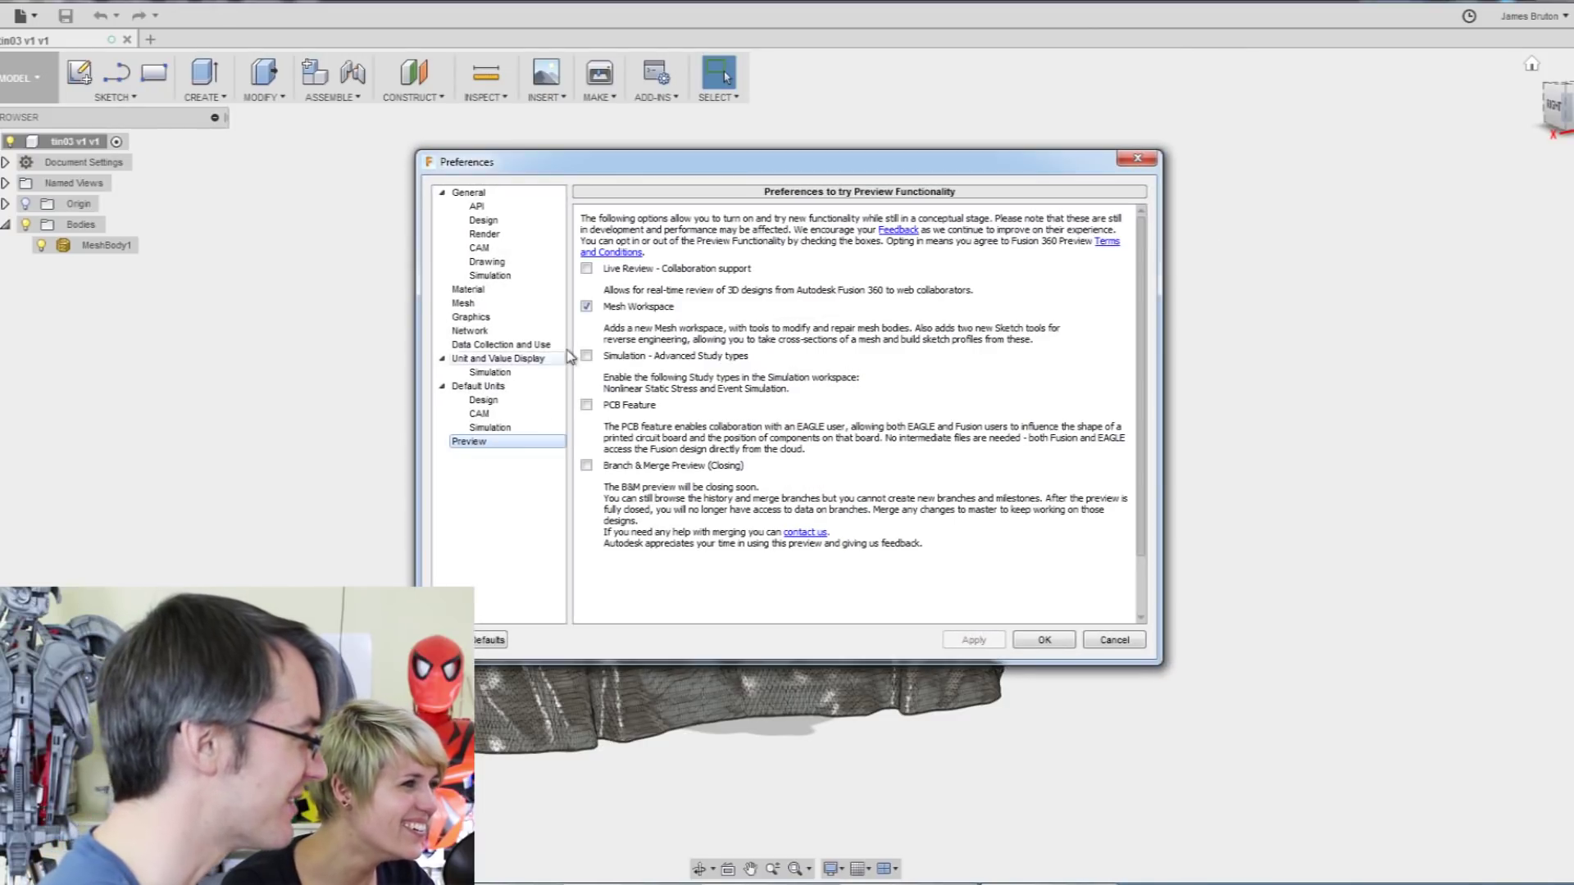
{"action": "left_click", "coordinate": [1039, 640]}
Step: Switch into the MESH workspace and tilt the bust back
{"action": "left_click", "coordinate": [27, 80]}
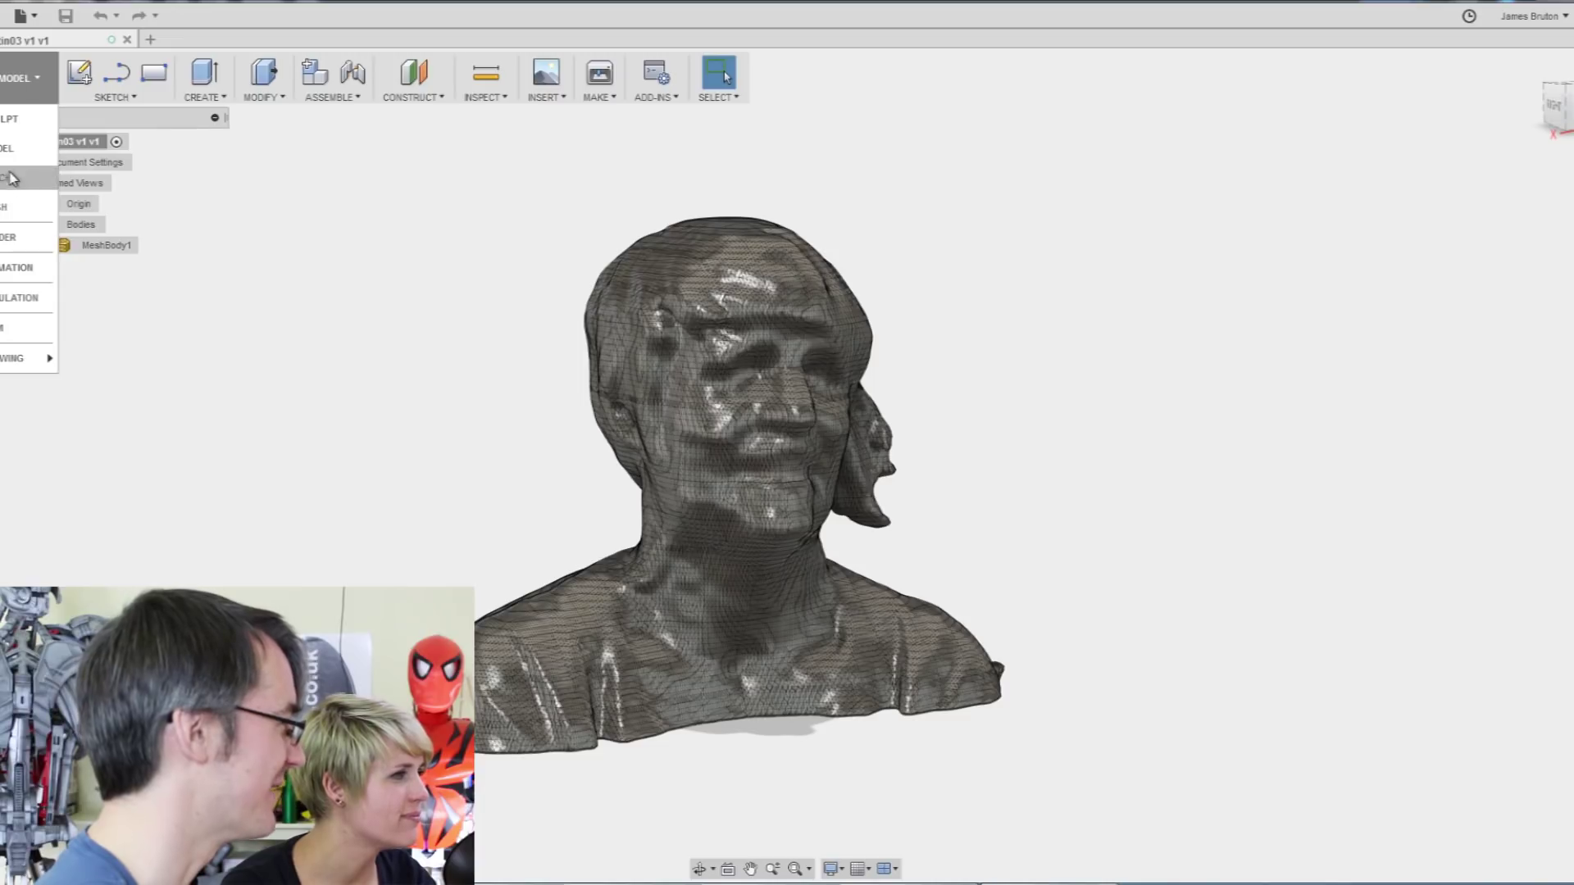
{"action": "left_click", "coordinate": [3, 208]}
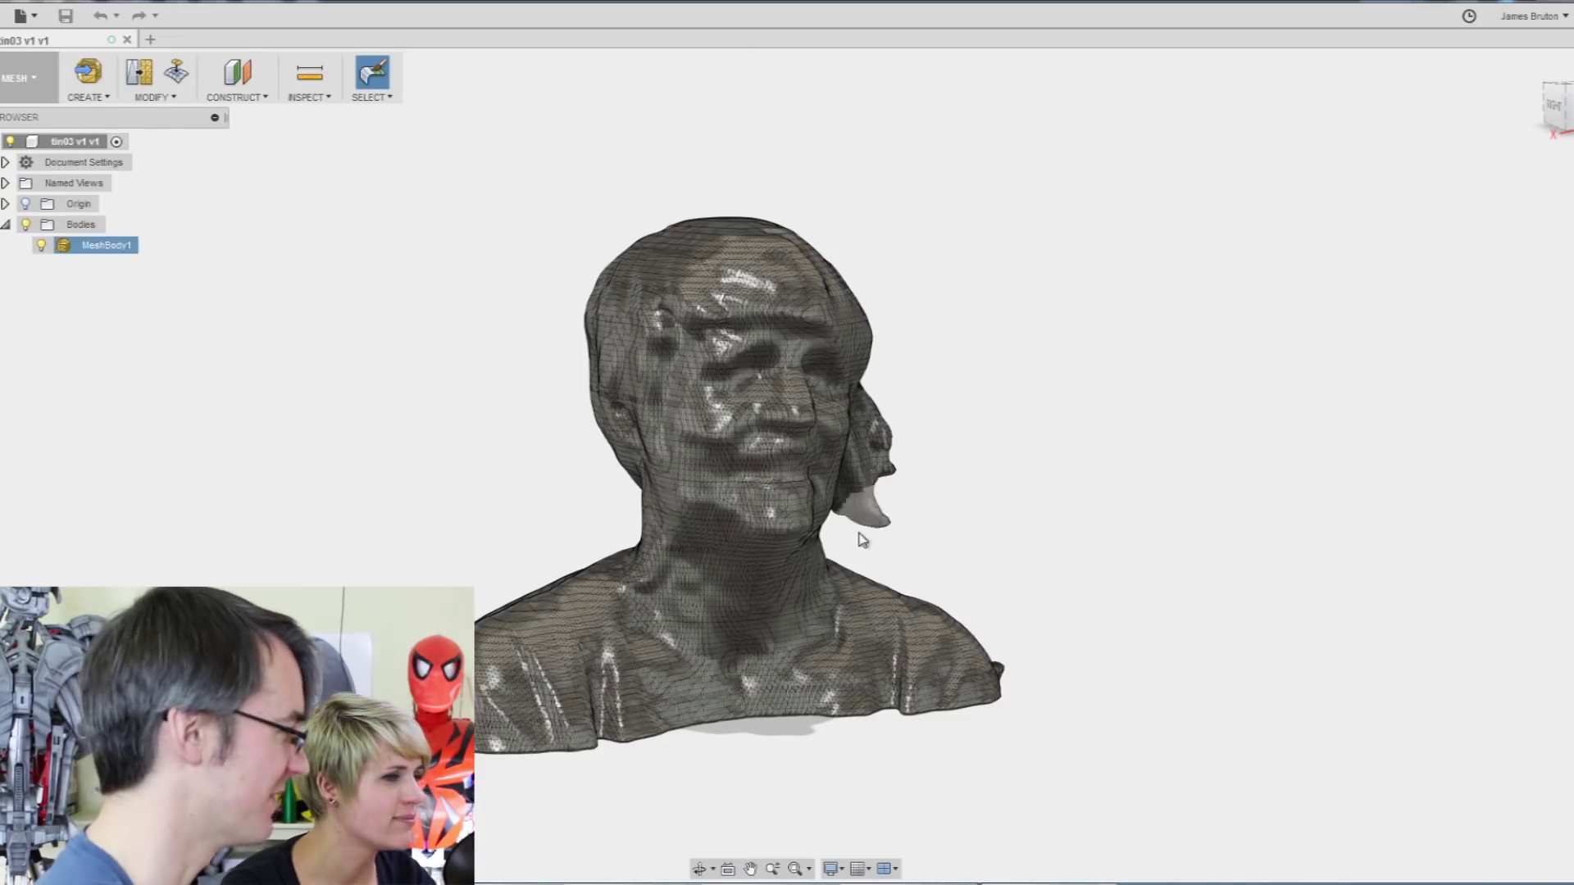
{"action": "scroll", "coordinate": [665, 453], "scroll_direction": "up", "scroll_amount": 2}
{"action": "middle_click_drag", "start_coordinate": [1071, 502], "coordinate": [1069, 449], "text": "shift"}
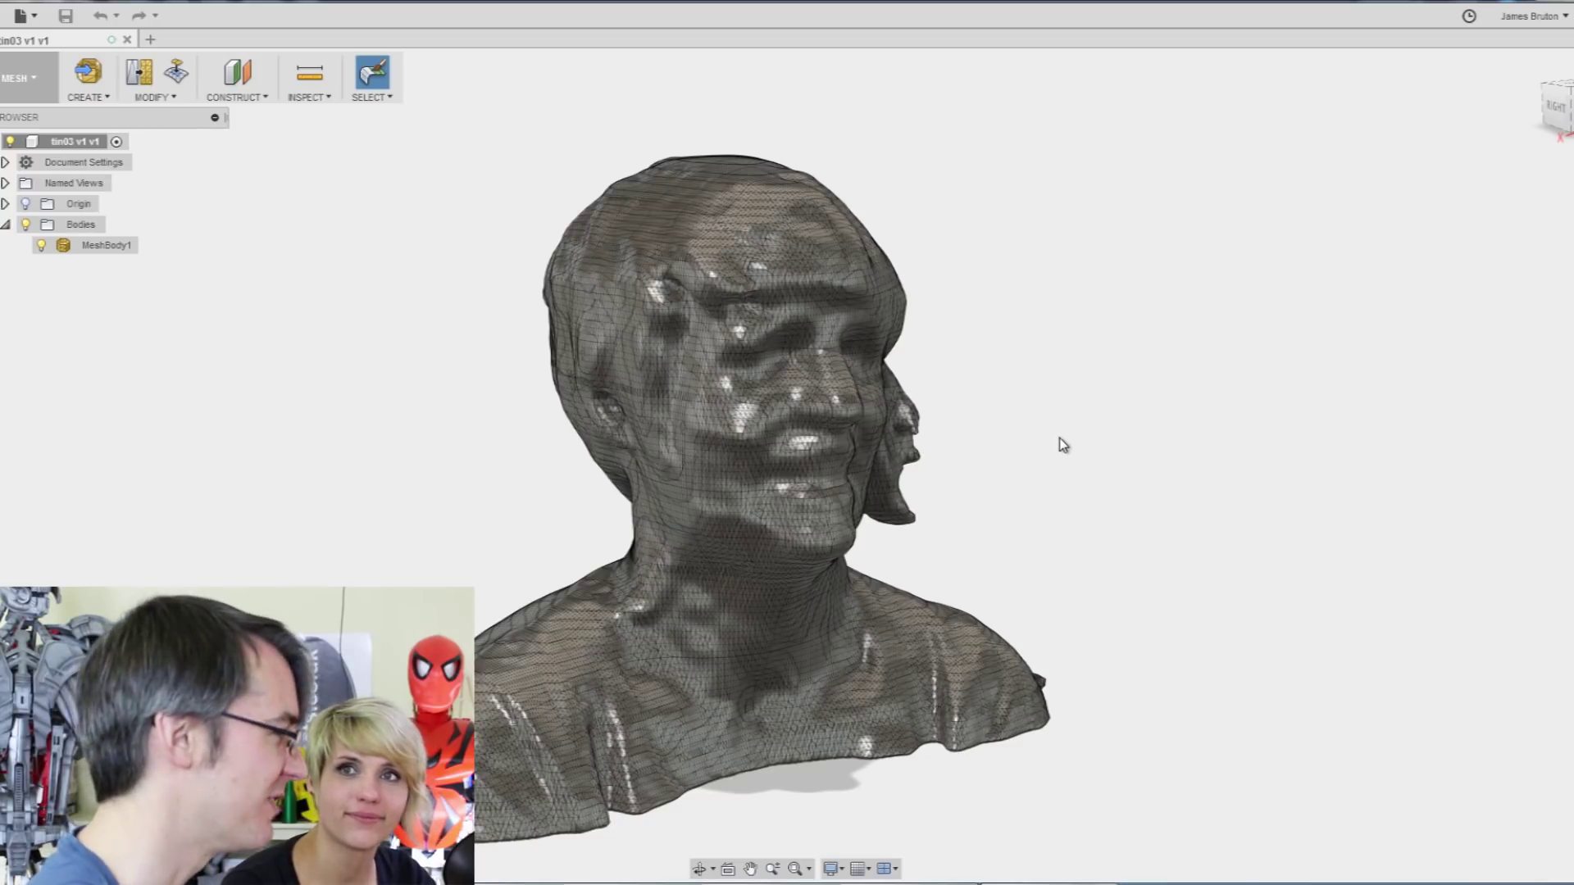
Step: Create an offset plane 200 mm above the horizontal origin plane, crossing the forehead
{"action": "left_click", "coordinate": [236, 97]}
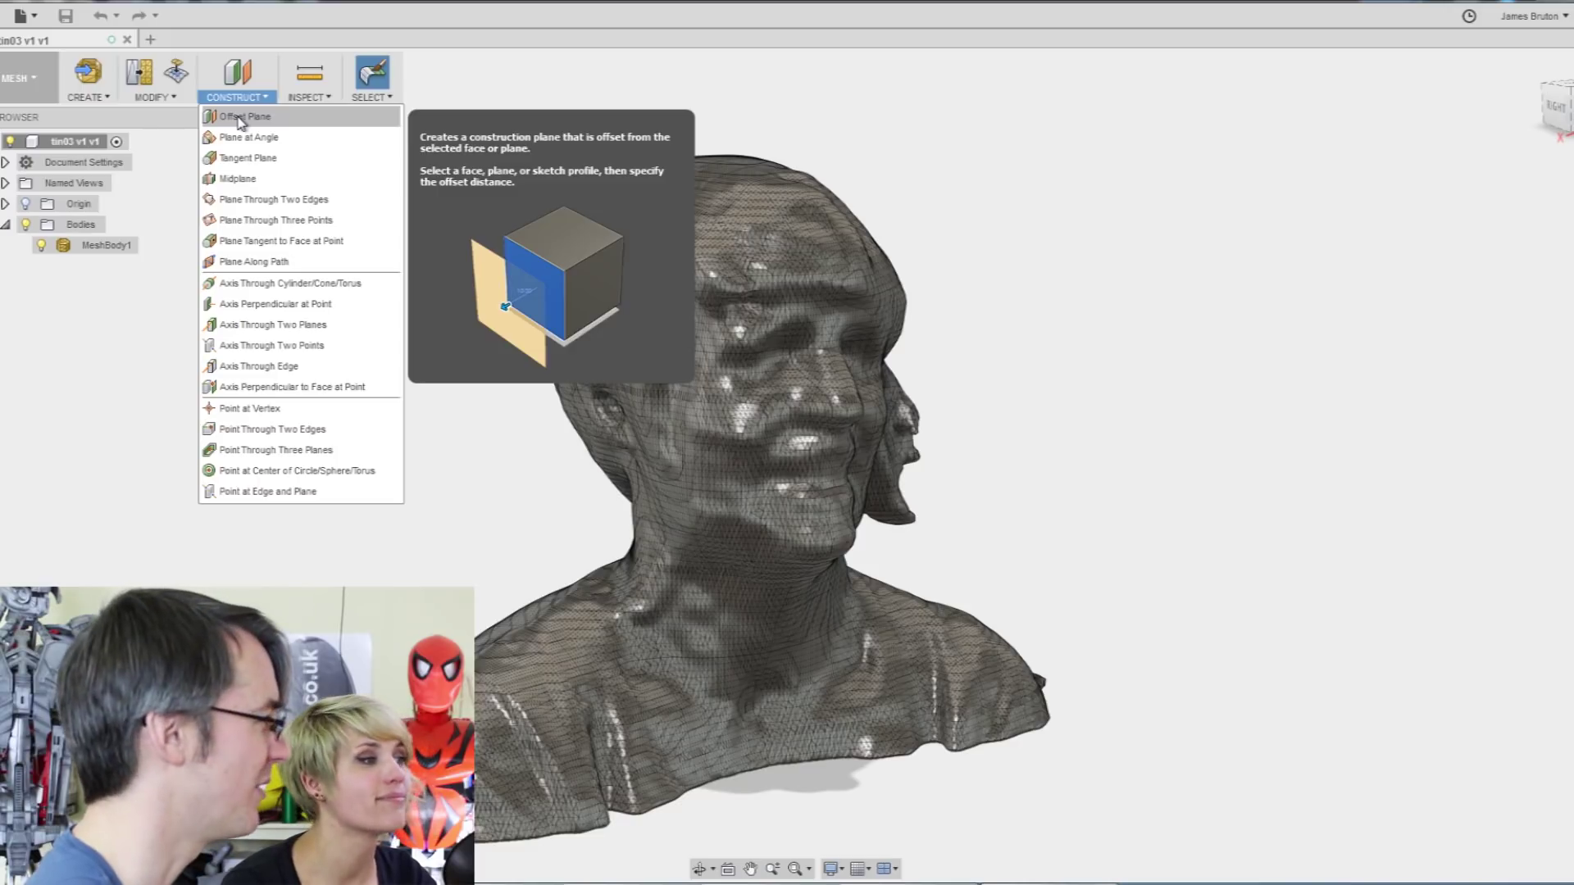
{"action": "left_click", "coordinate": [240, 118]}
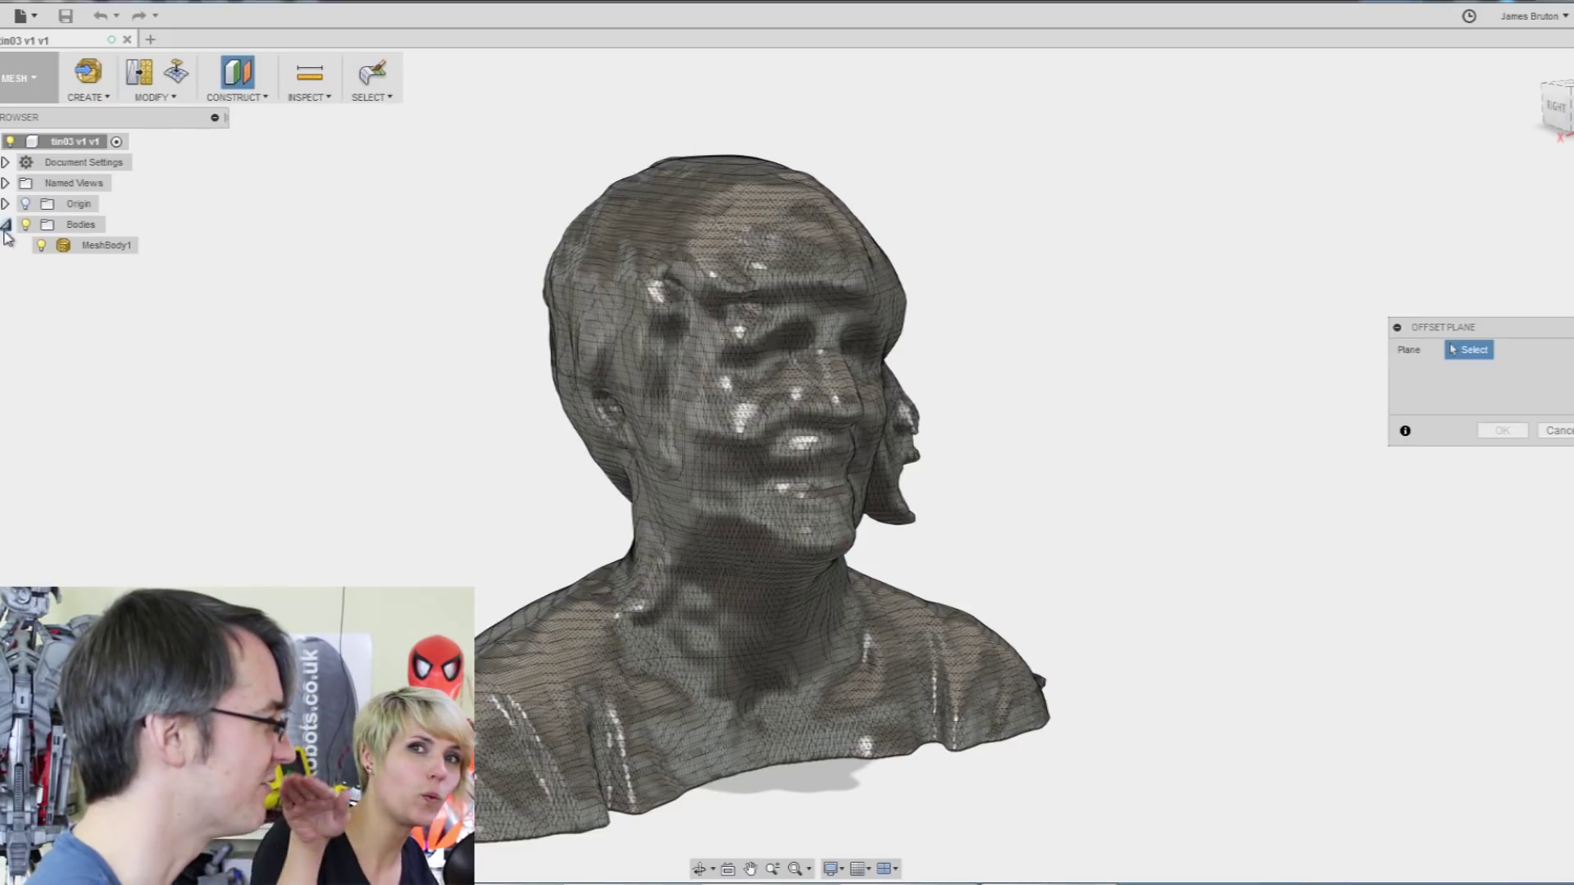
{"action": "left_click", "coordinate": [27, 204]}
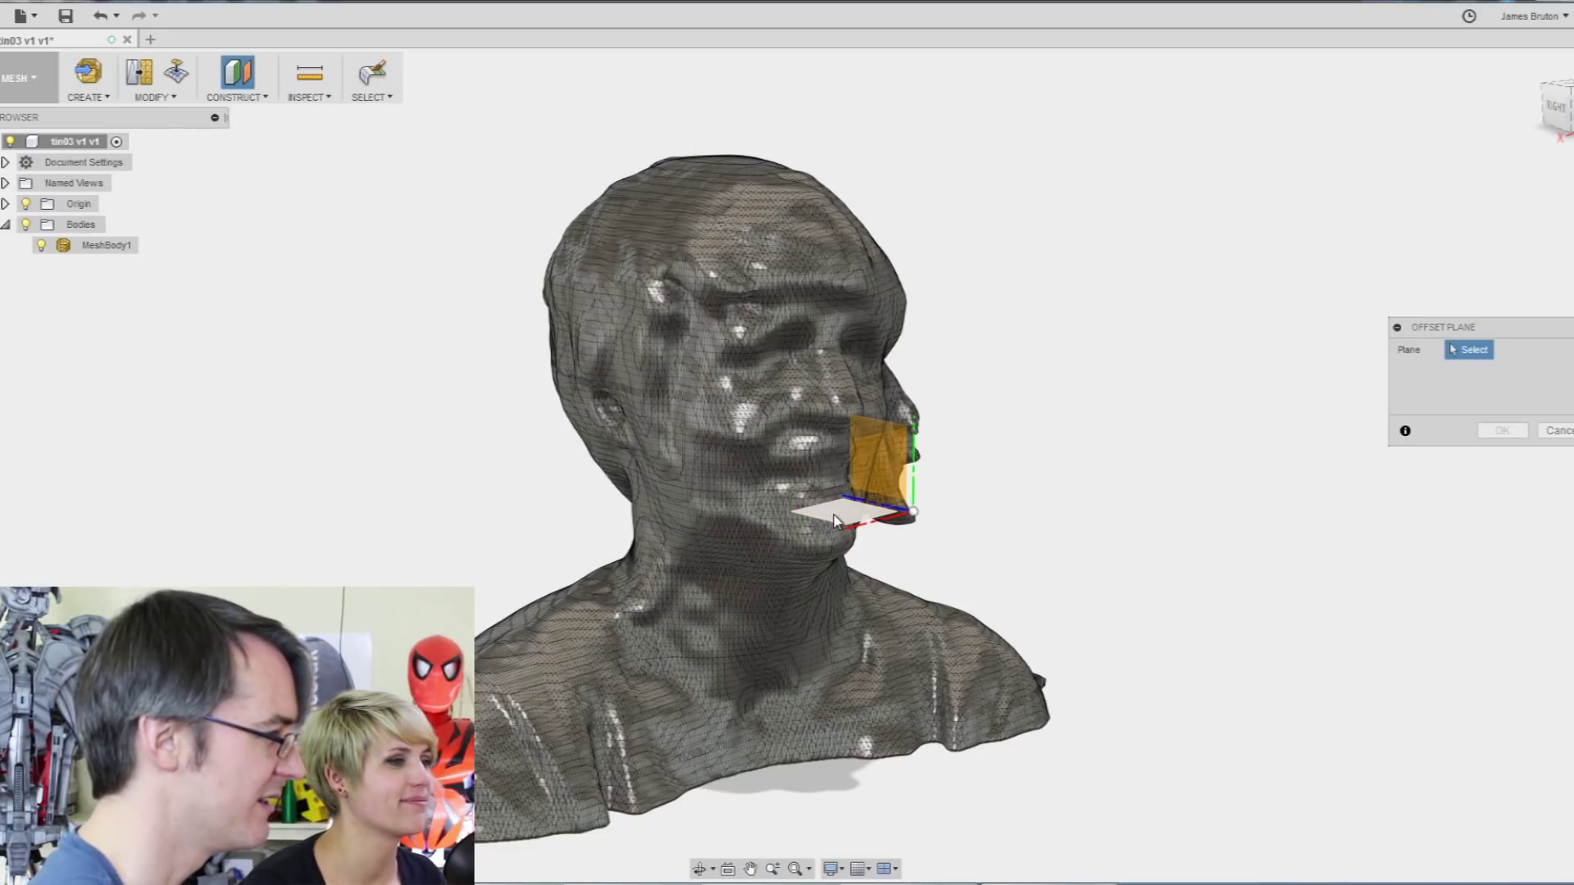
{"action": "left_click_drag", "start_coordinate": [892, 492], "coordinate": [917, 315]}
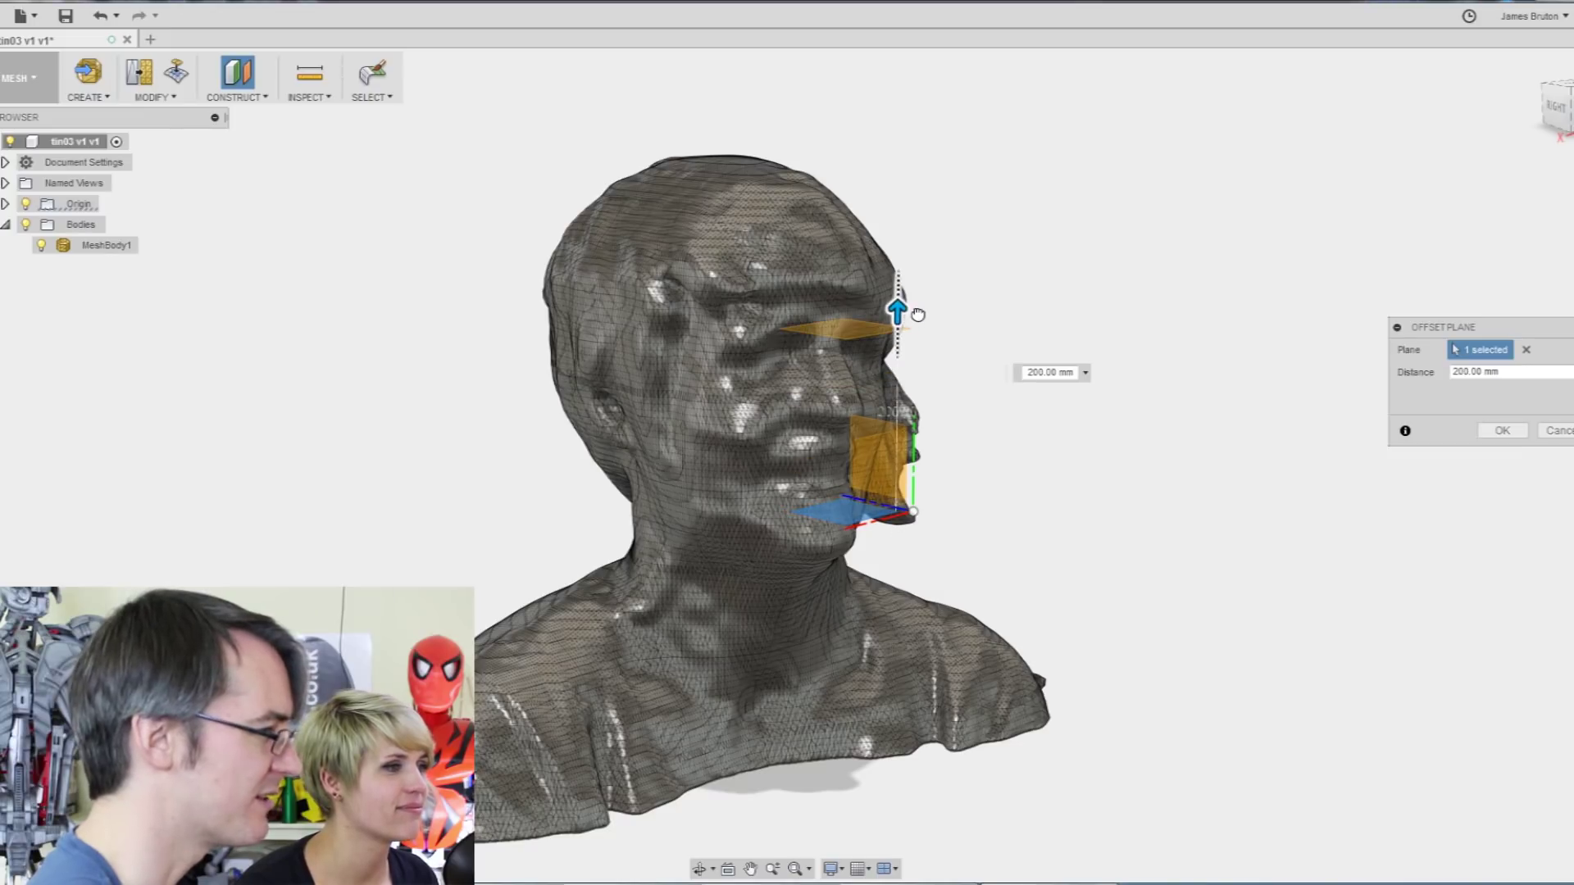
{"action": "left_click", "coordinate": [1502, 431]}
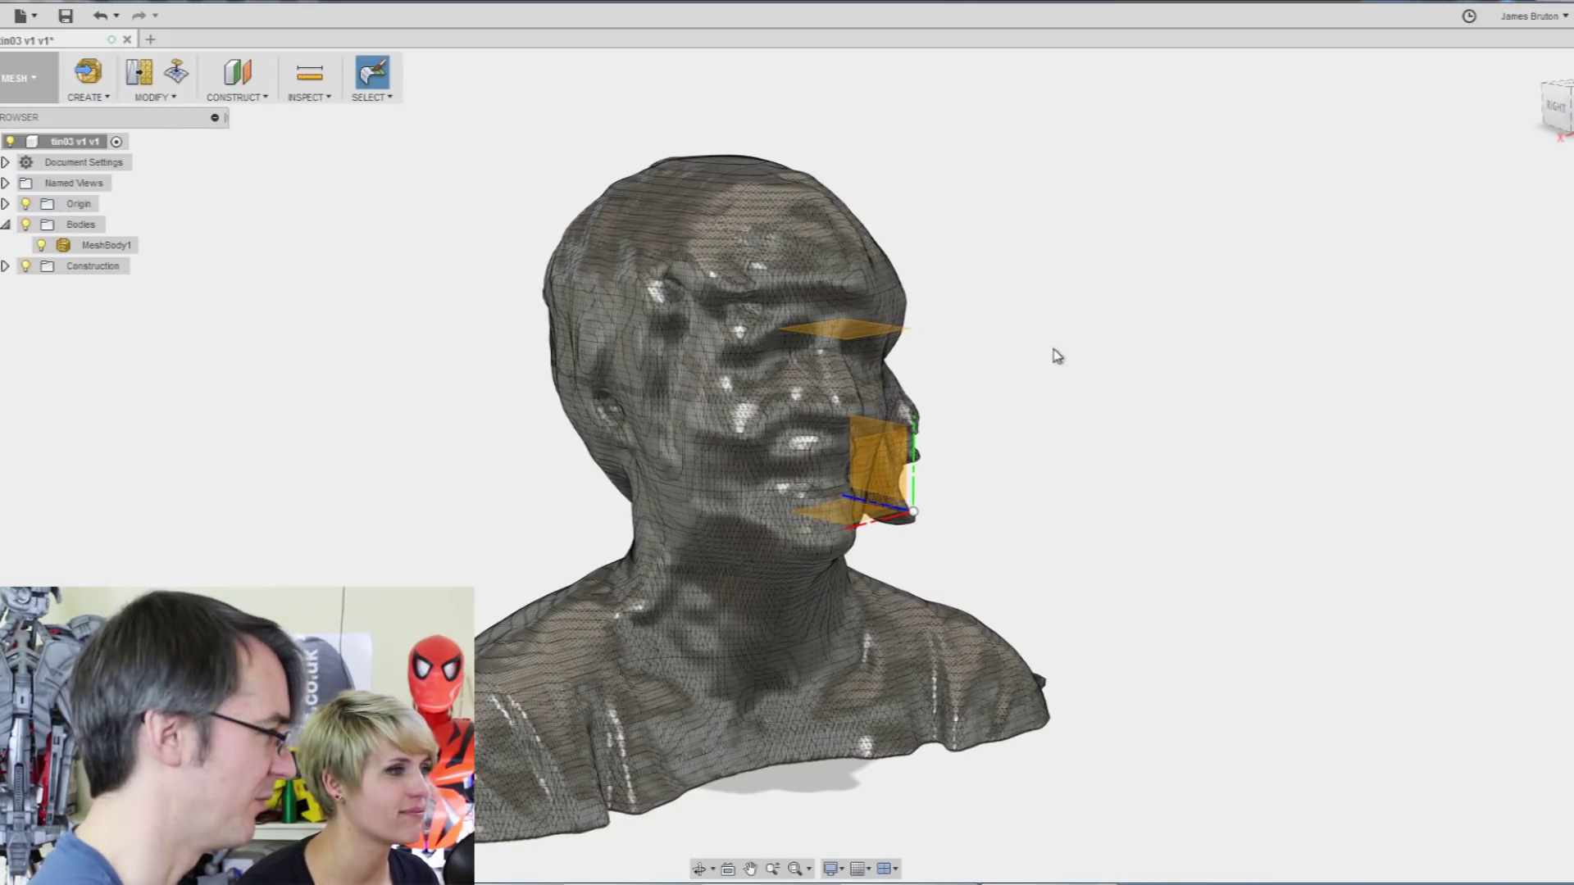
{"action": "middle_click_drag", "start_coordinate": [1057, 356], "coordinate": [915, 502], "text": "shift"}
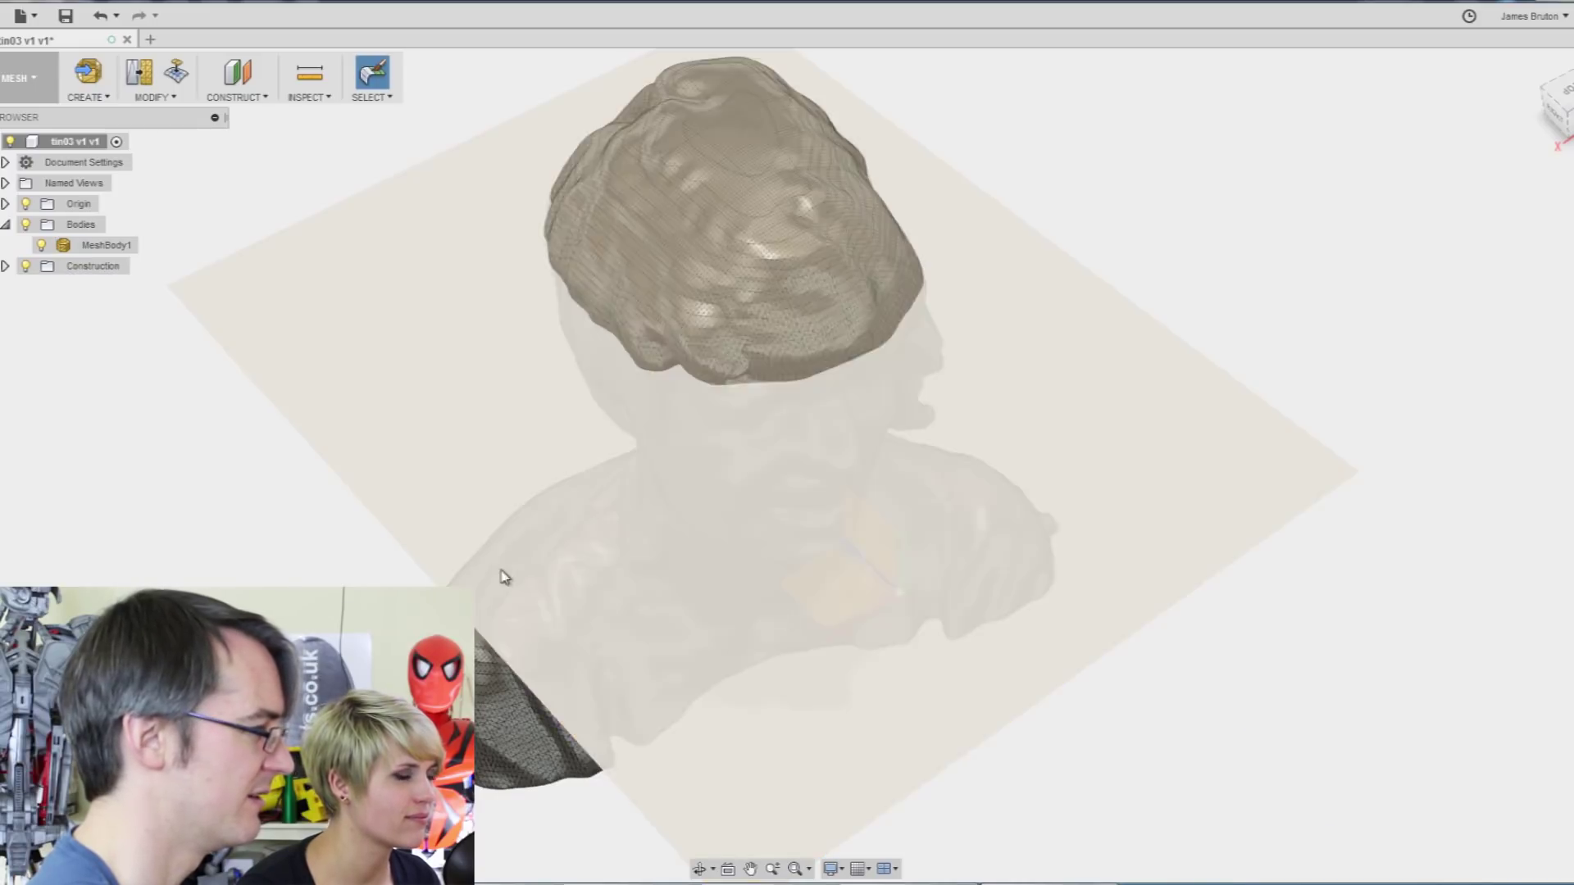
{"action": "middle_click_drag", "start_coordinate": [504, 577], "coordinate": [643, 235], "text": "shift"}
Step: Plane-cut MeshBody1 at the offset plane using Split Body with Uniform fill
{"action": "left_click", "coordinate": [164, 98]}
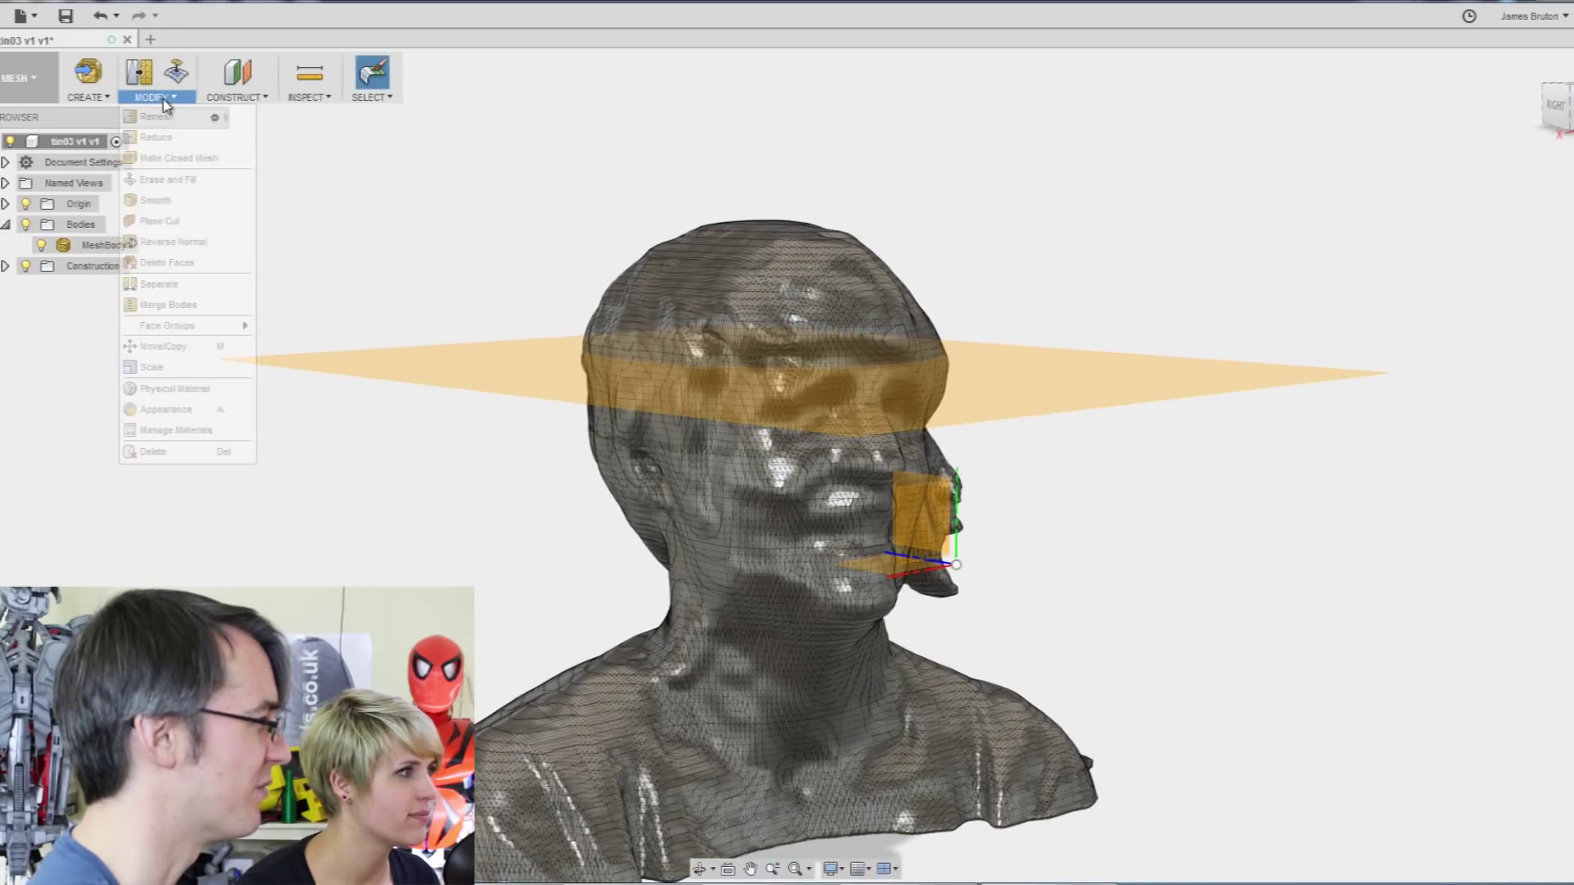
{"action": "left_click", "coordinate": [175, 221]}
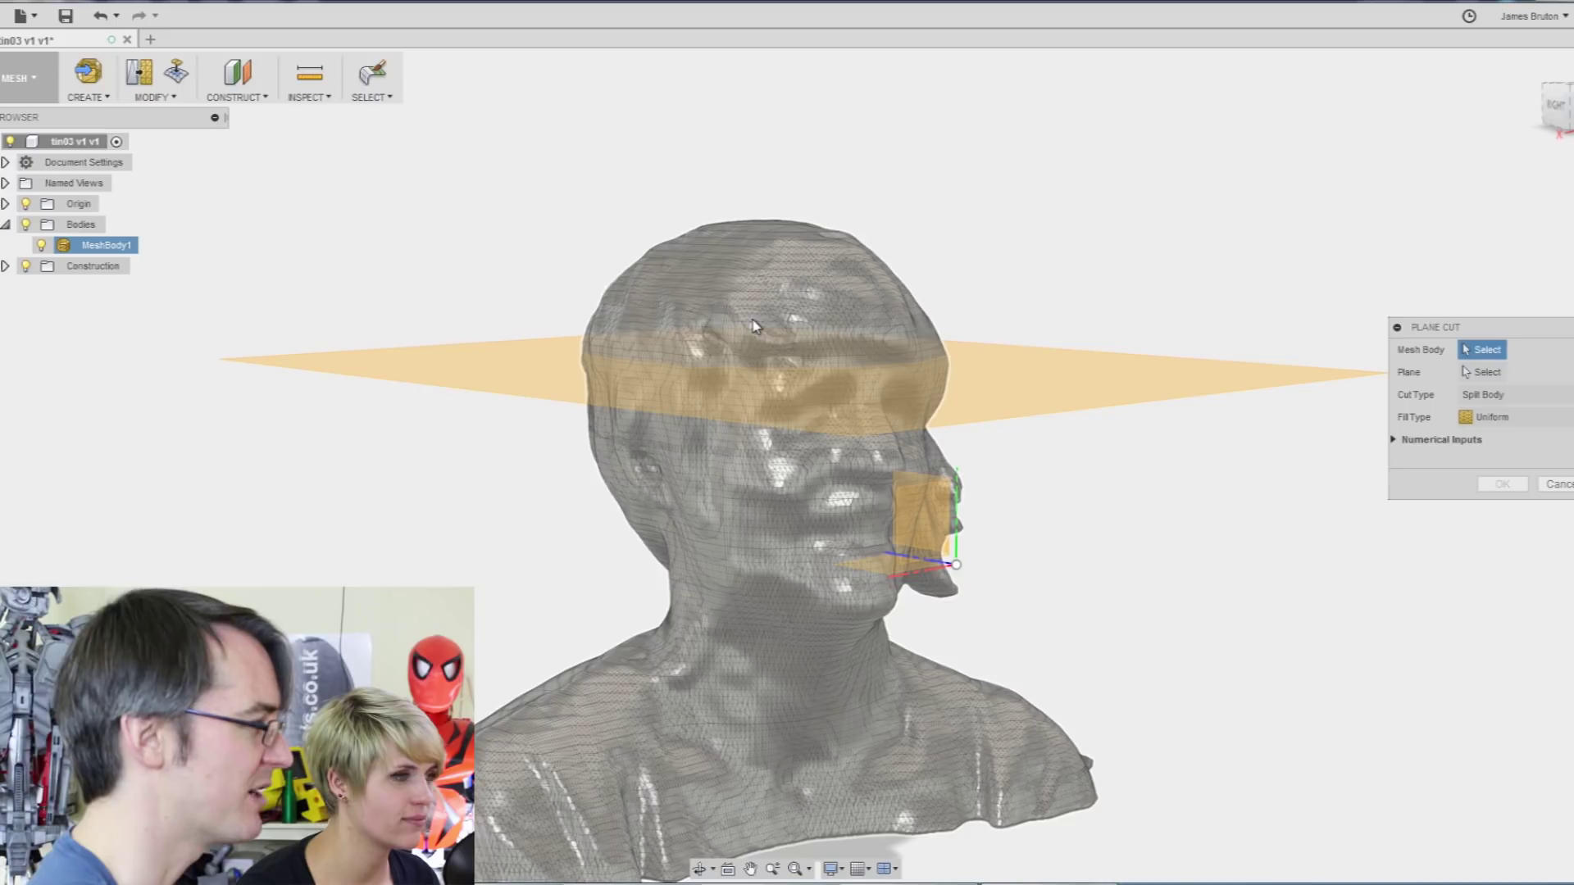
{"action": "left_click", "coordinate": [755, 326]}
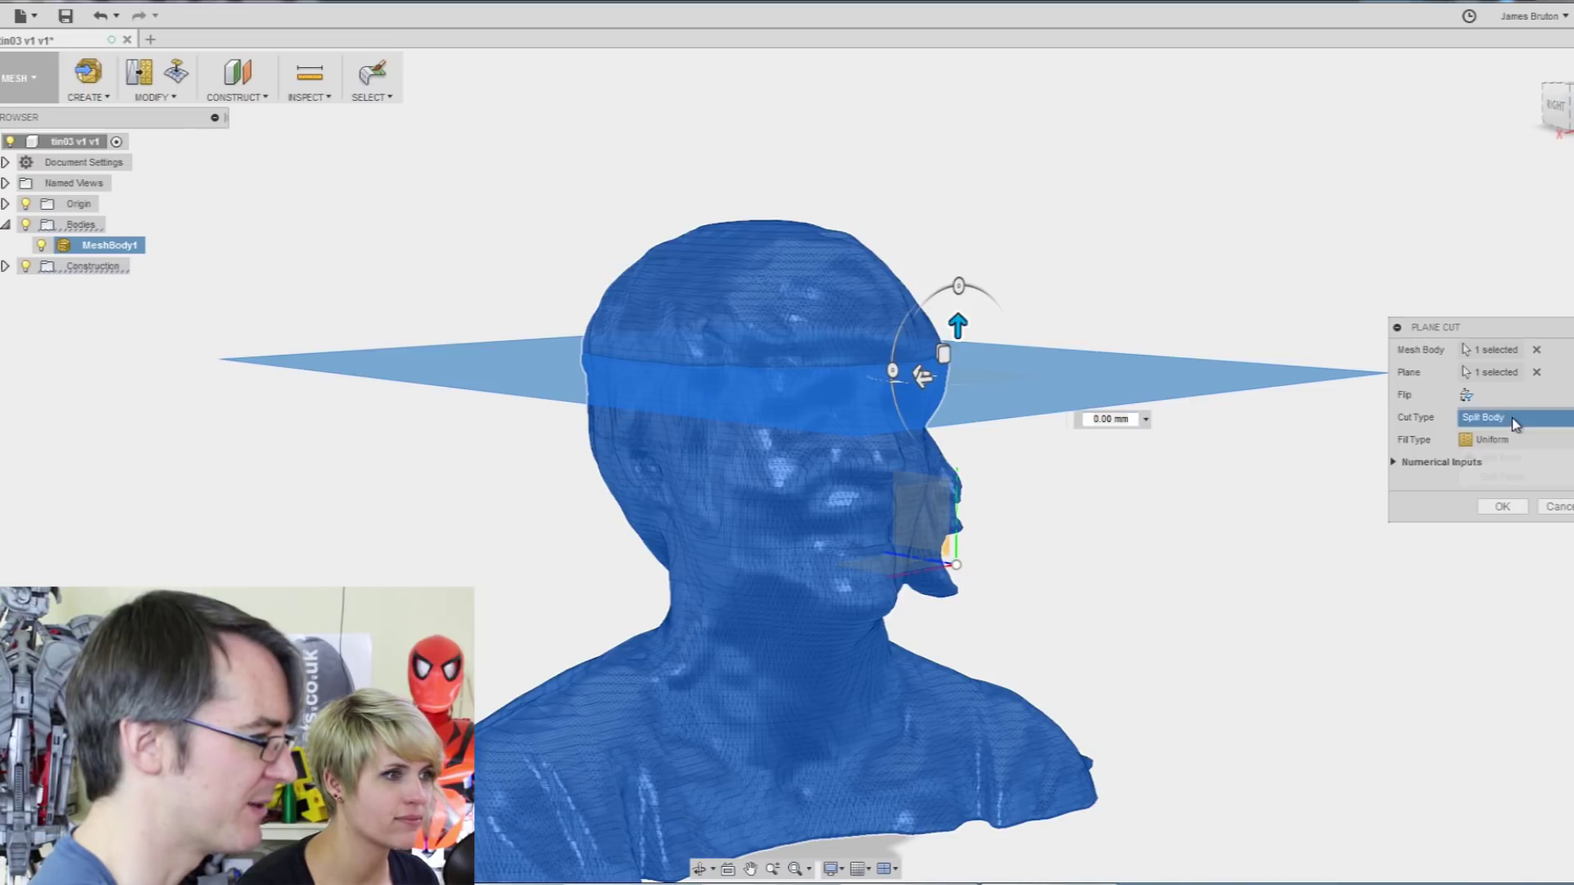
{"action": "left_click", "coordinate": [1505, 439]}
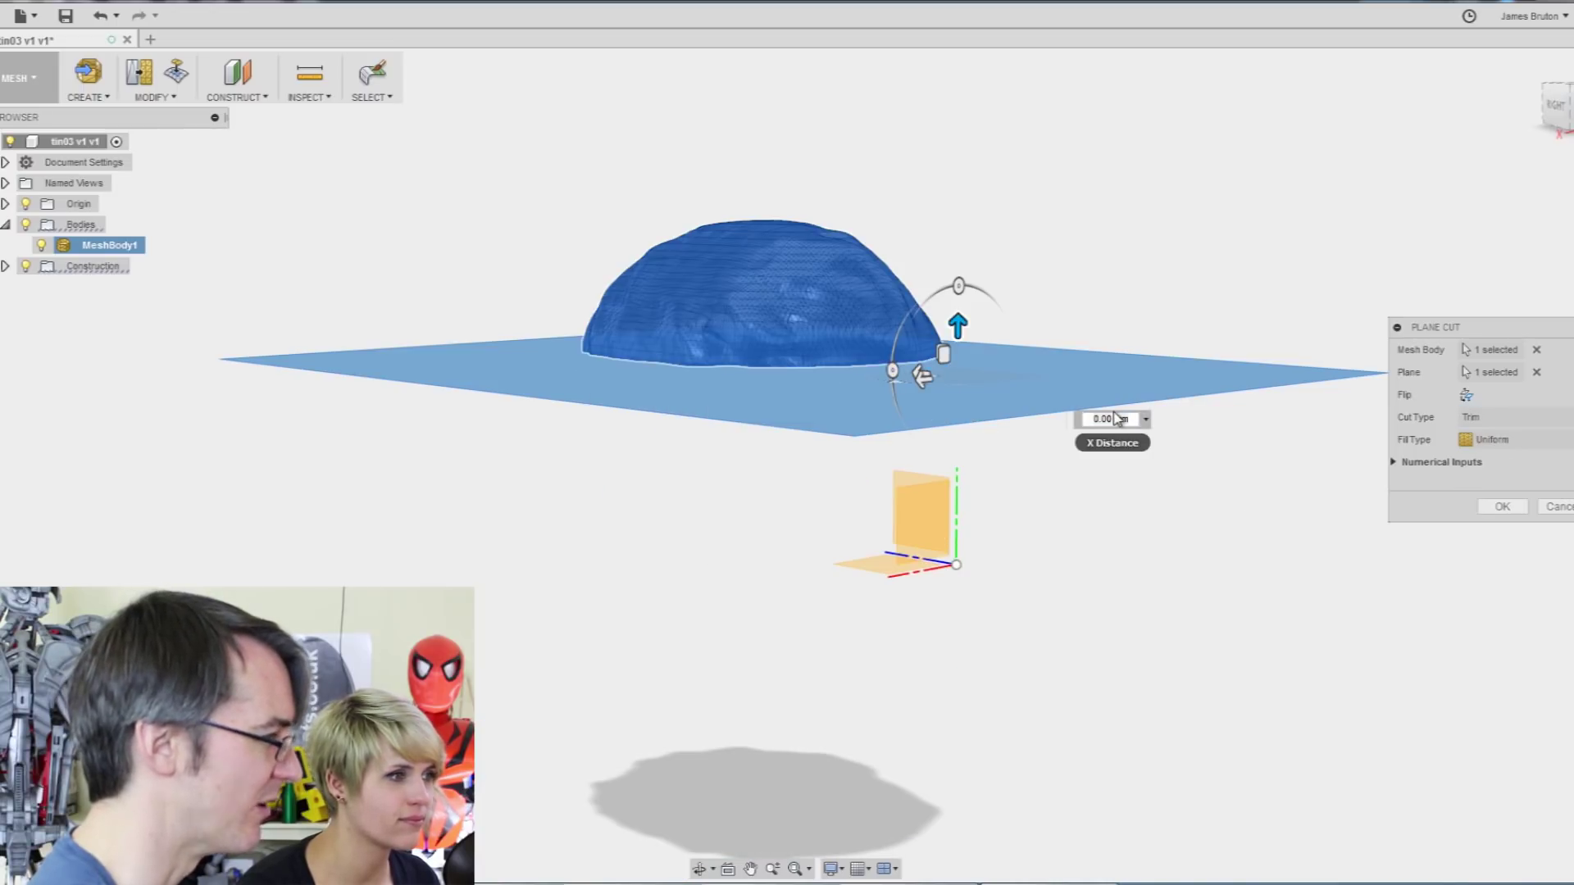
{"action": "middle_click_drag", "start_coordinate": [1061, 617], "coordinate": [1069, 566], "text": "shift"}
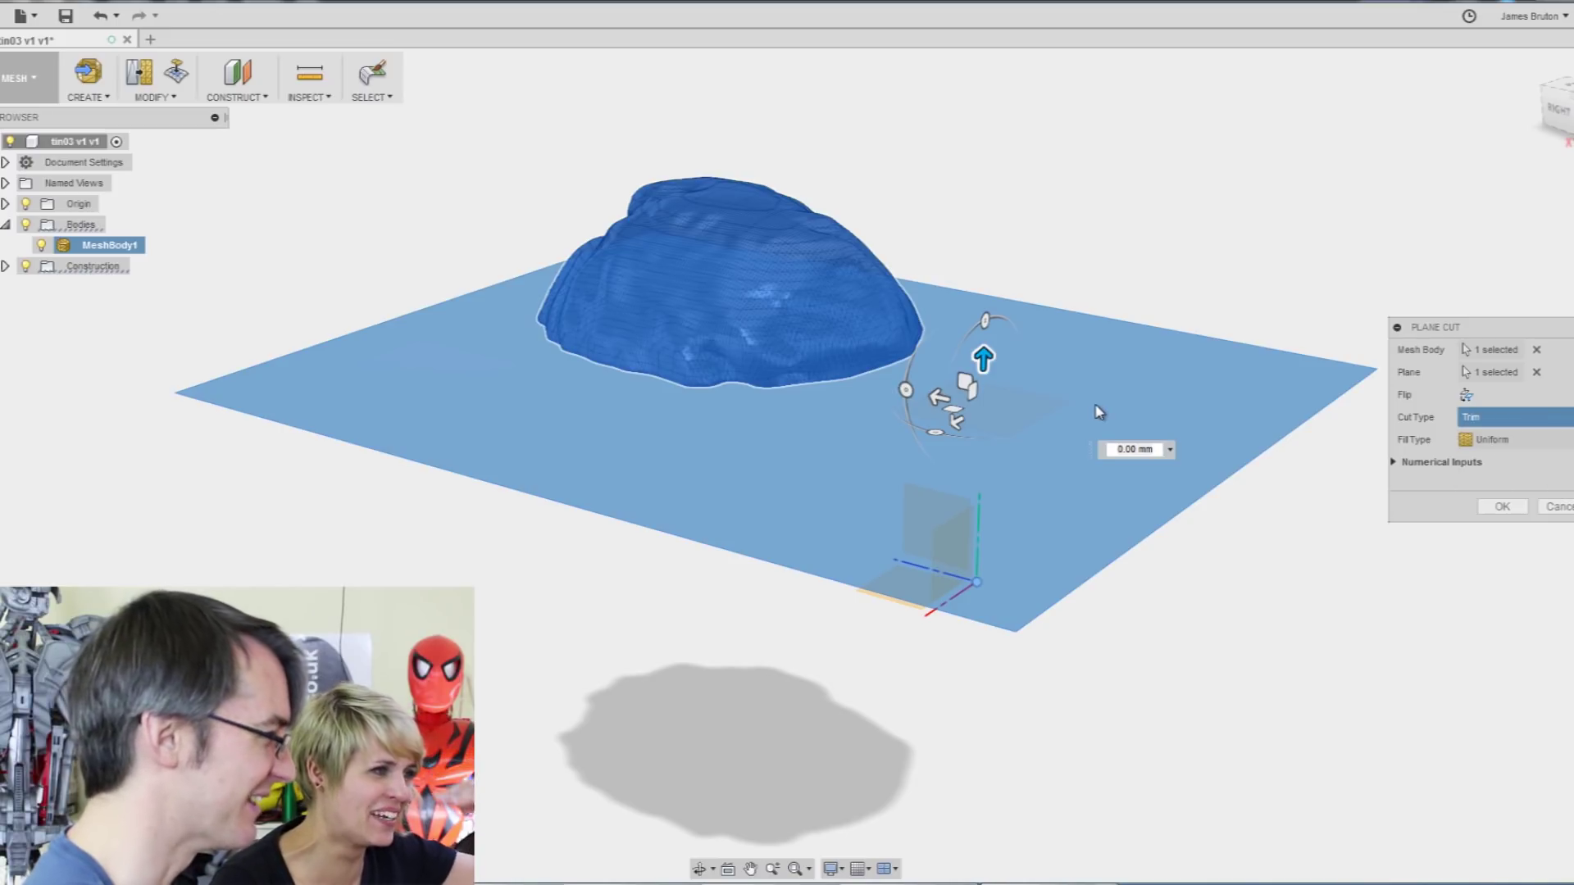
{"action": "key", "text": "Down"}
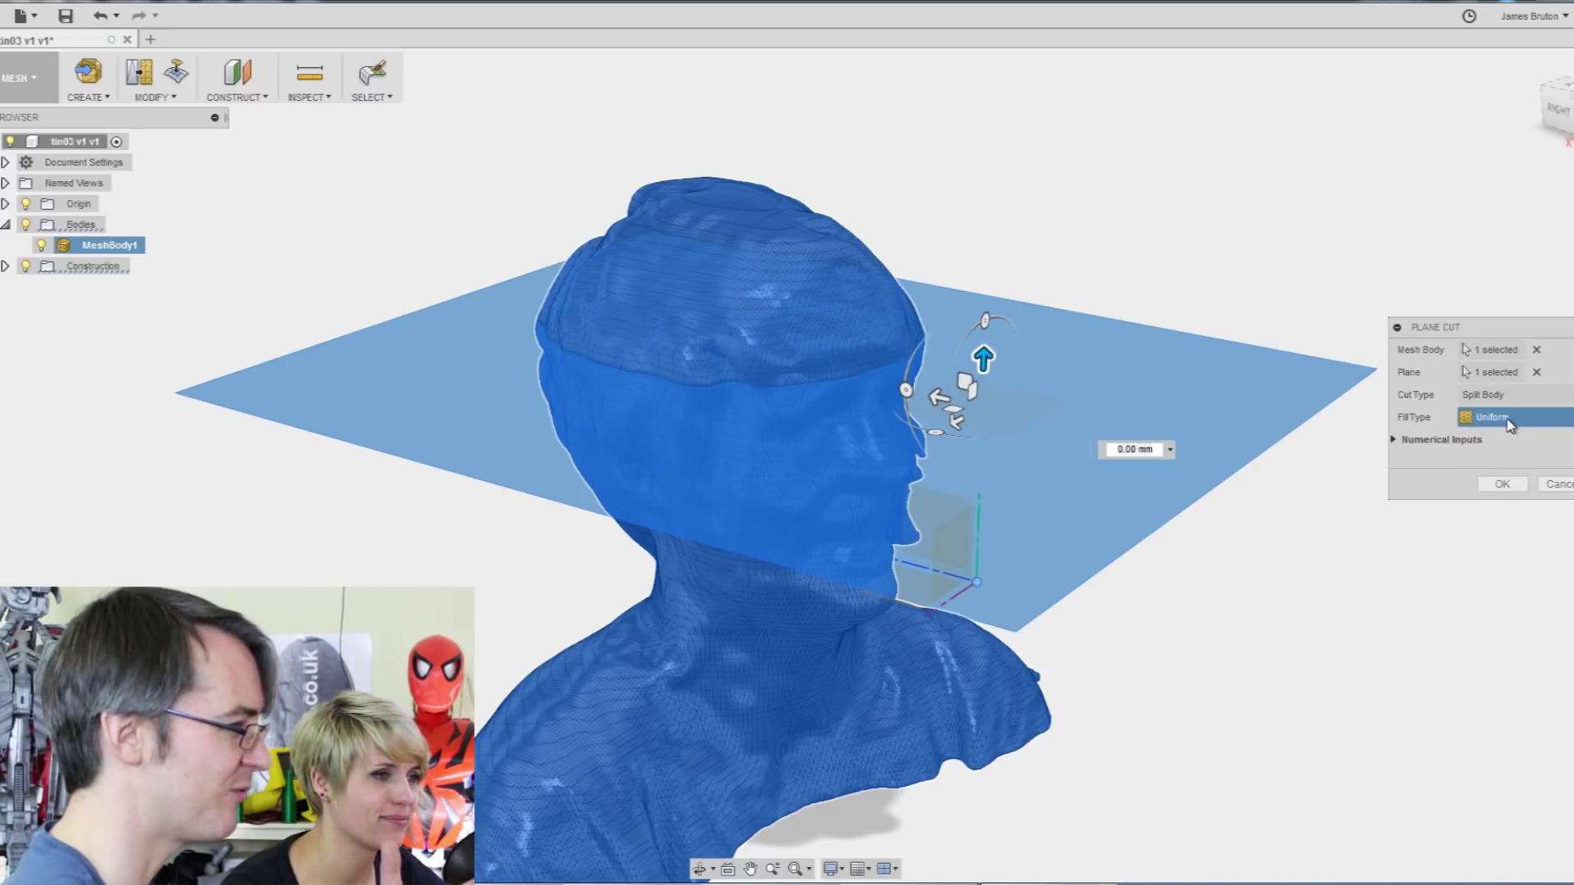
{"action": "left_click", "coordinate": [1504, 485]}
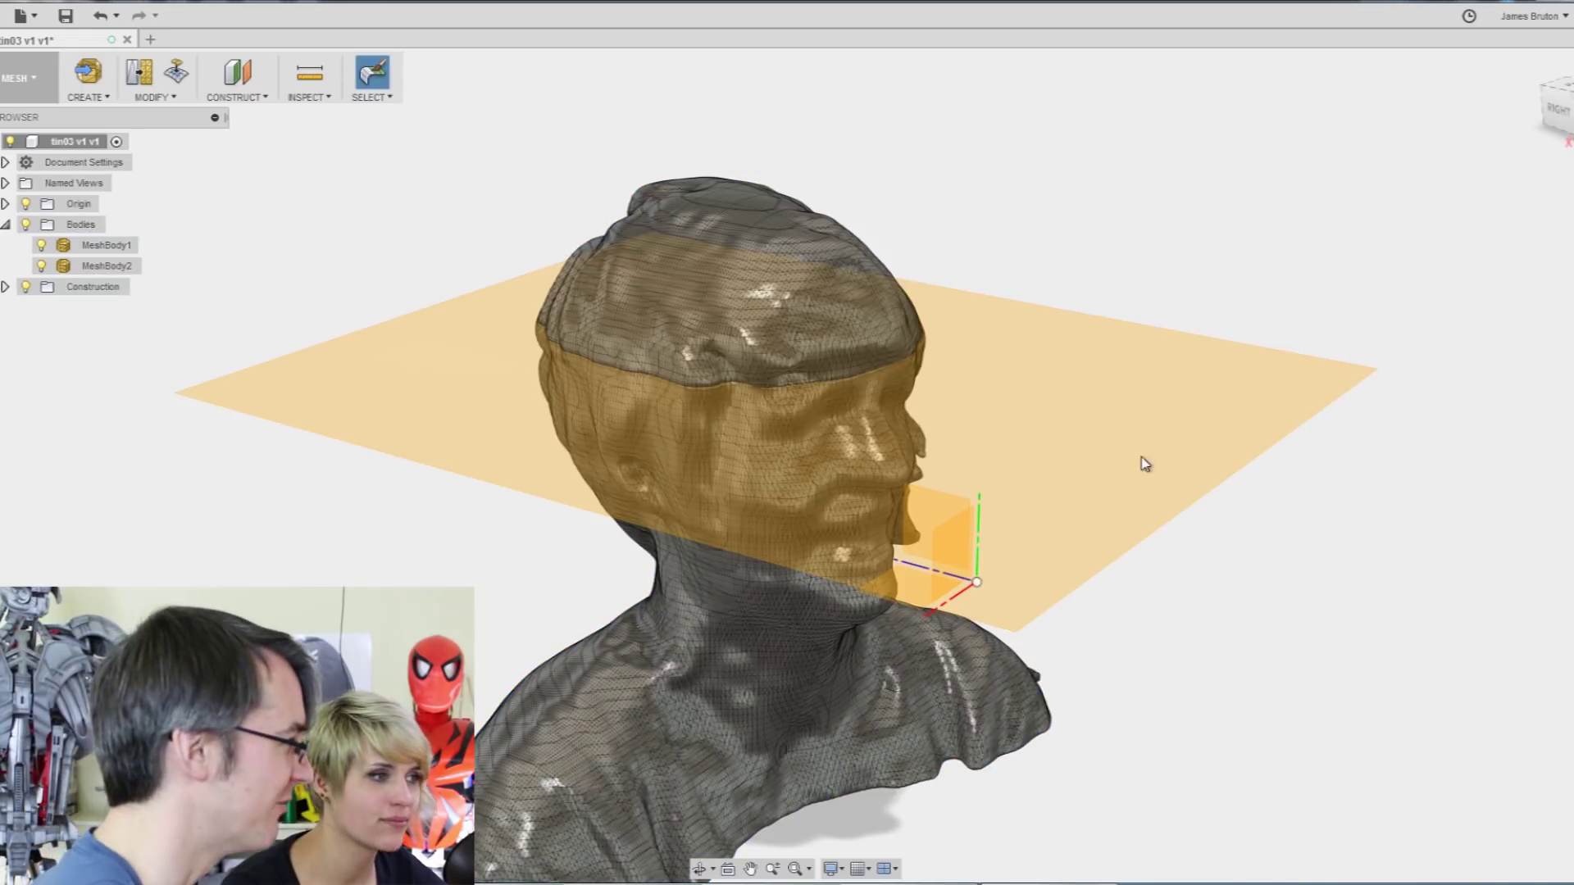
{"action": "left_click", "coordinate": [26, 287]}
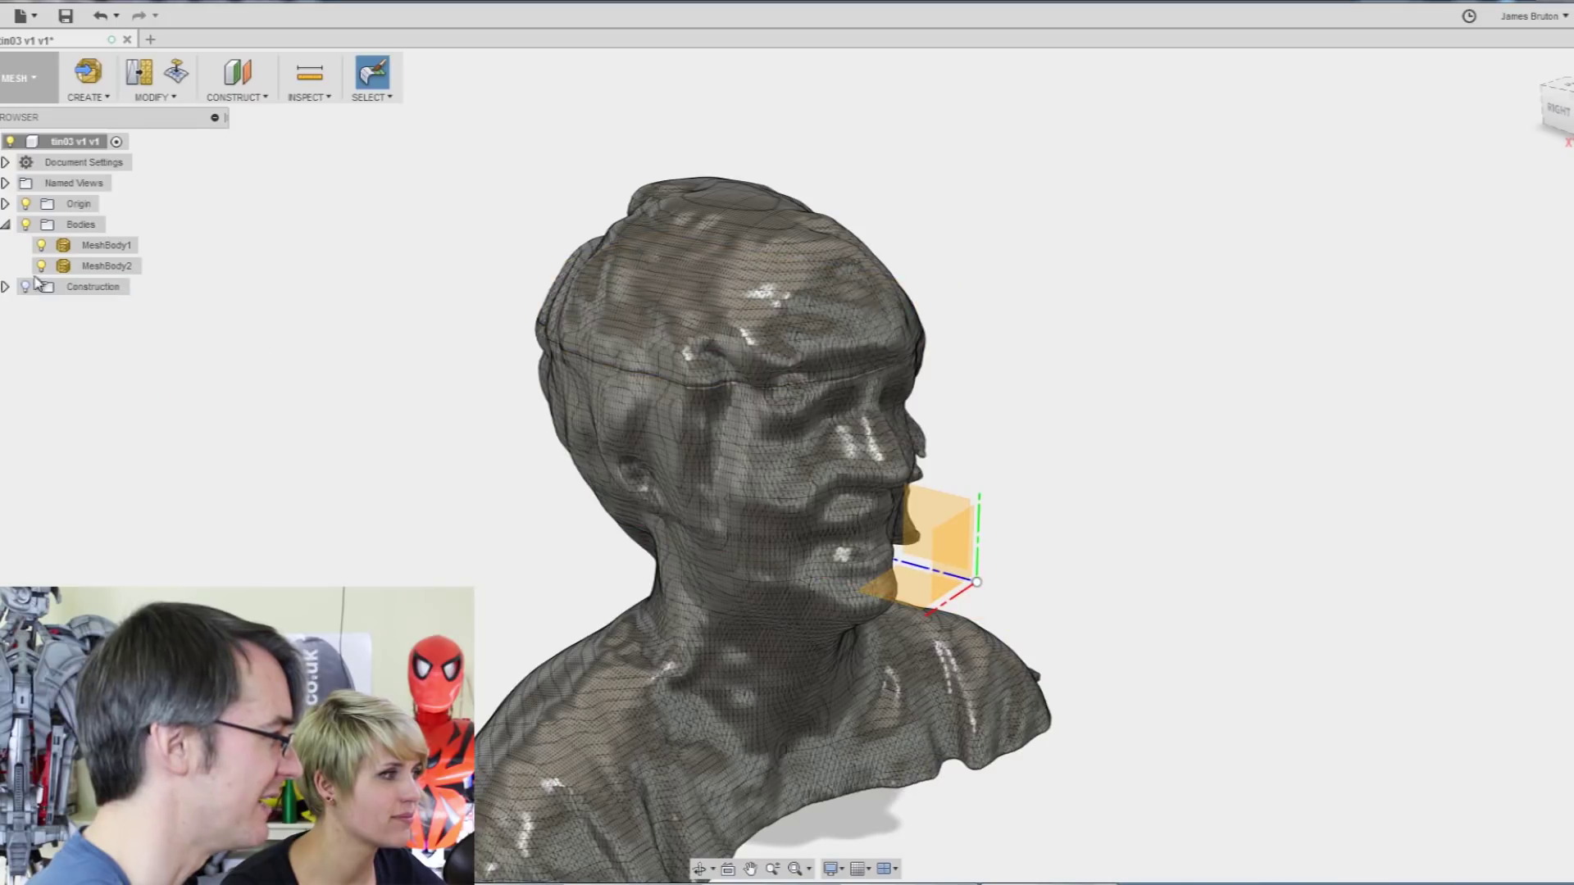
{"action": "left_click", "coordinate": [38, 269]}
{"action": "left_click", "coordinate": [42, 266]}
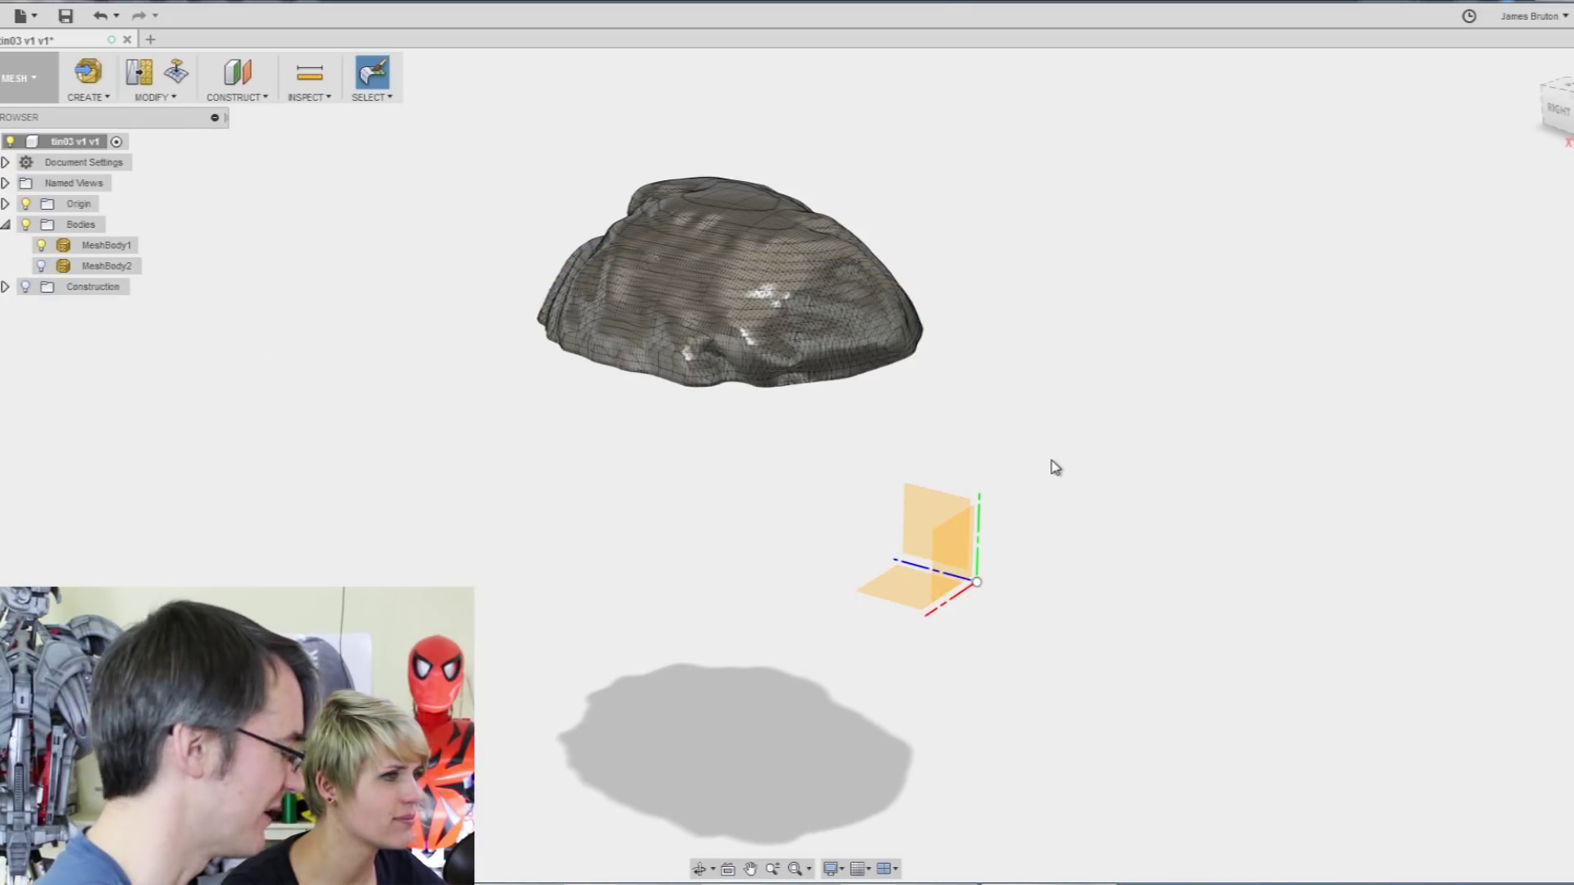
{"action": "middle_click_drag", "start_coordinate": [1055, 467], "coordinate": [1055, 323], "text": "shift"}
{"action": "scroll", "coordinate": [826, 534], "scroll_direction": "up", "scroll_amount": 5}
{"action": "middle_click_drag", "start_coordinate": [825, 533], "coordinate": [1198, 453]}
{"action": "left_click", "coordinate": [39, 267]}
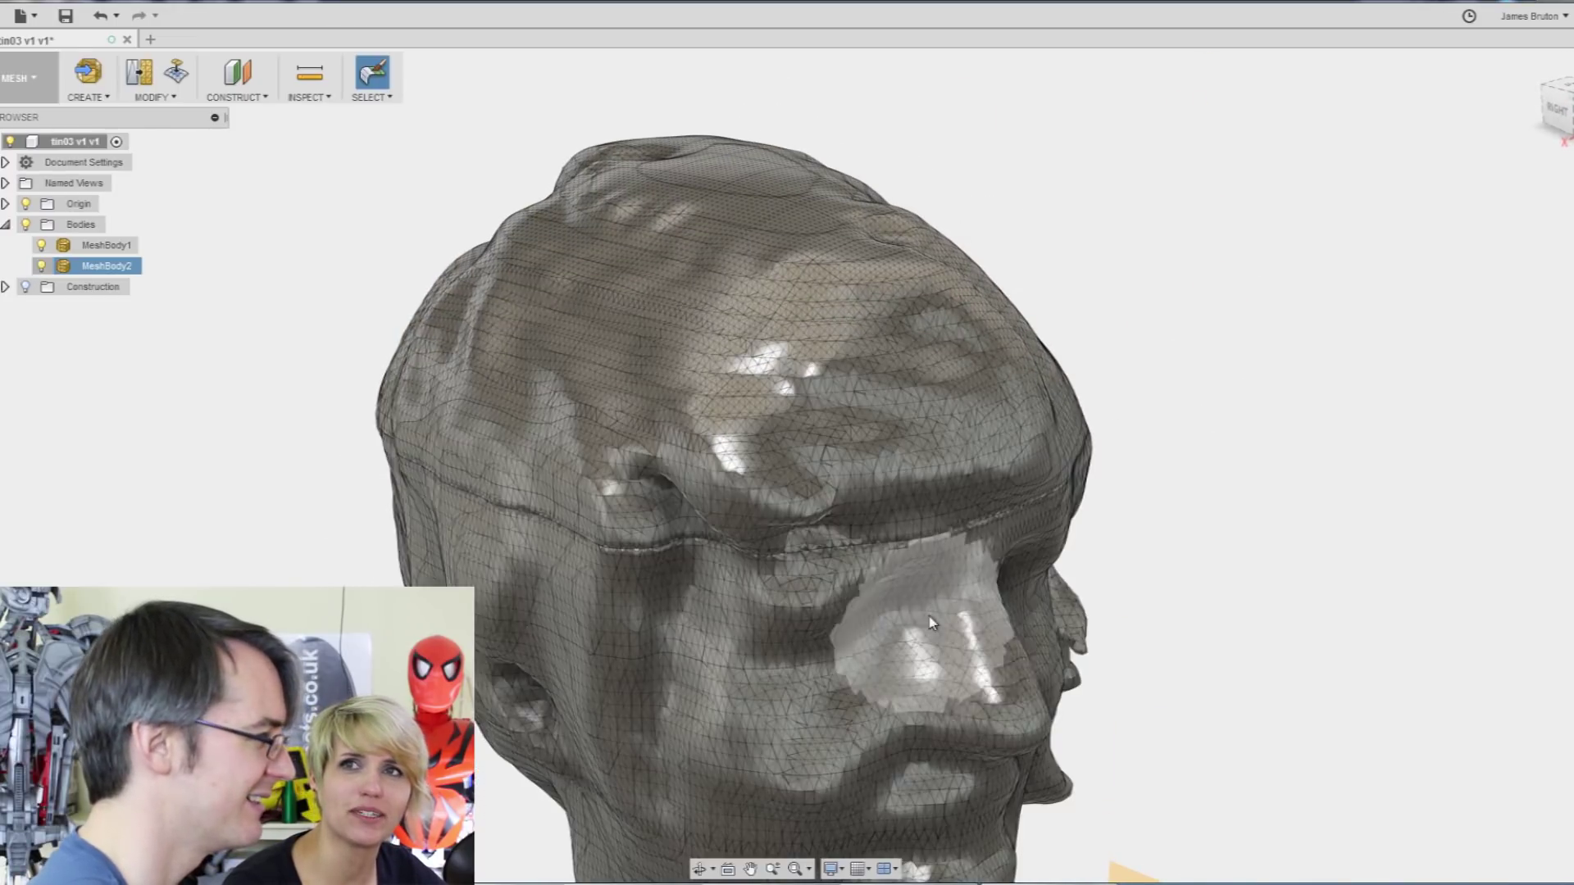
{"action": "middle_click_drag", "start_coordinate": [1177, 598], "coordinate": [1169, 427], "text": "shift"}
{"action": "scroll", "coordinate": [1170, 427], "scroll_direction": "down", "scroll_amount": 4}
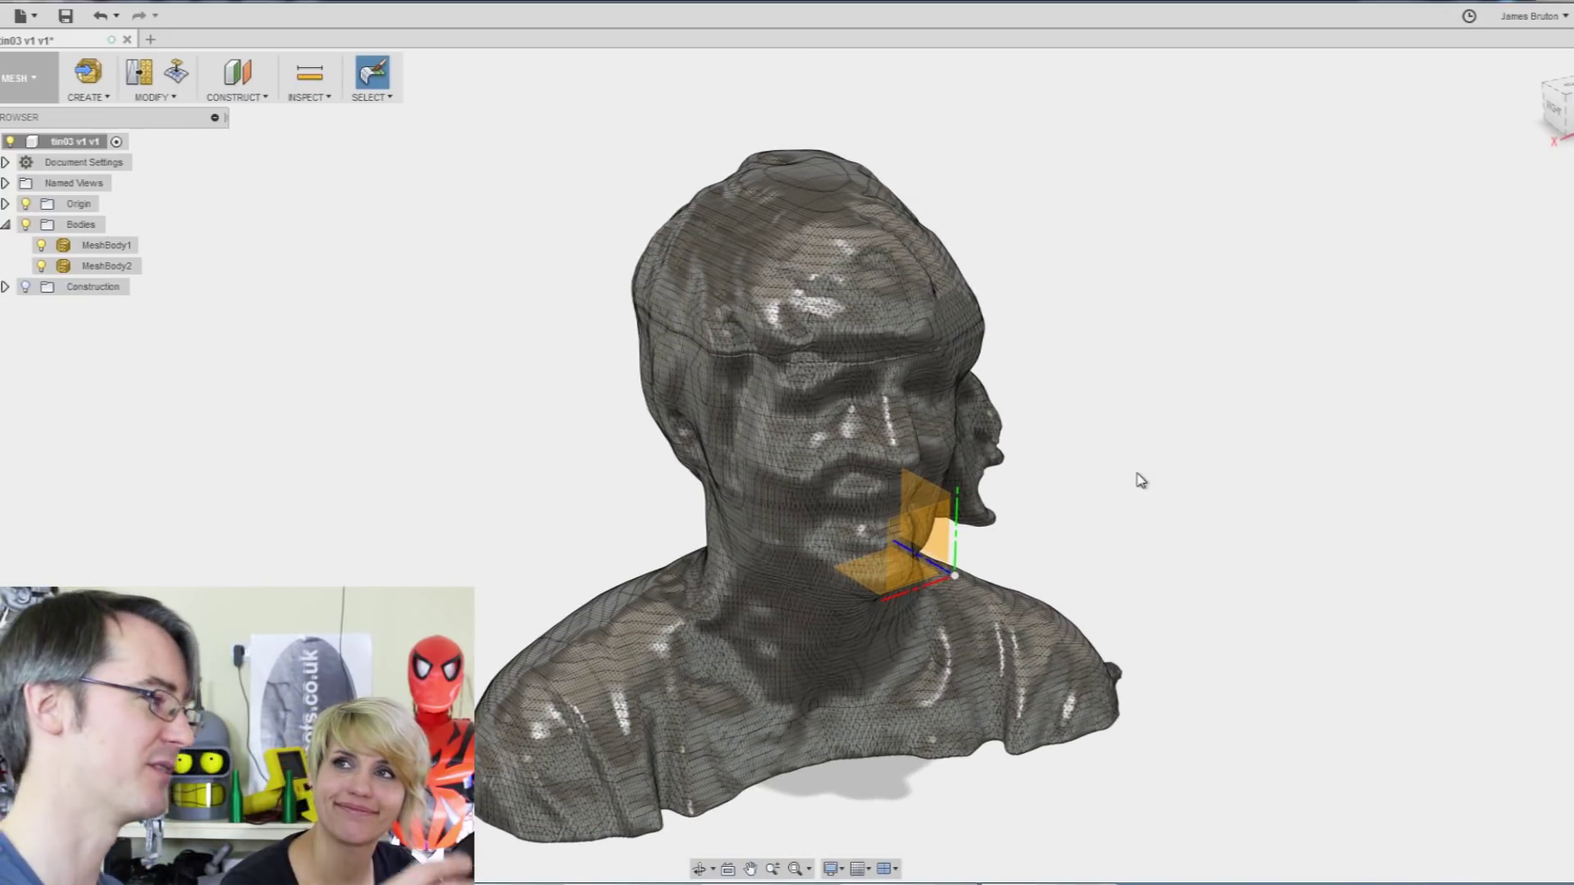
Step: Create Plane2, offset 25 mm from the vertical origin plane
{"action": "left_click", "coordinate": [207, 99]}
{"action": "left_click", "coordinate": [245, 115]}
{"action": "left_click", "coordinate": [915, 499]}
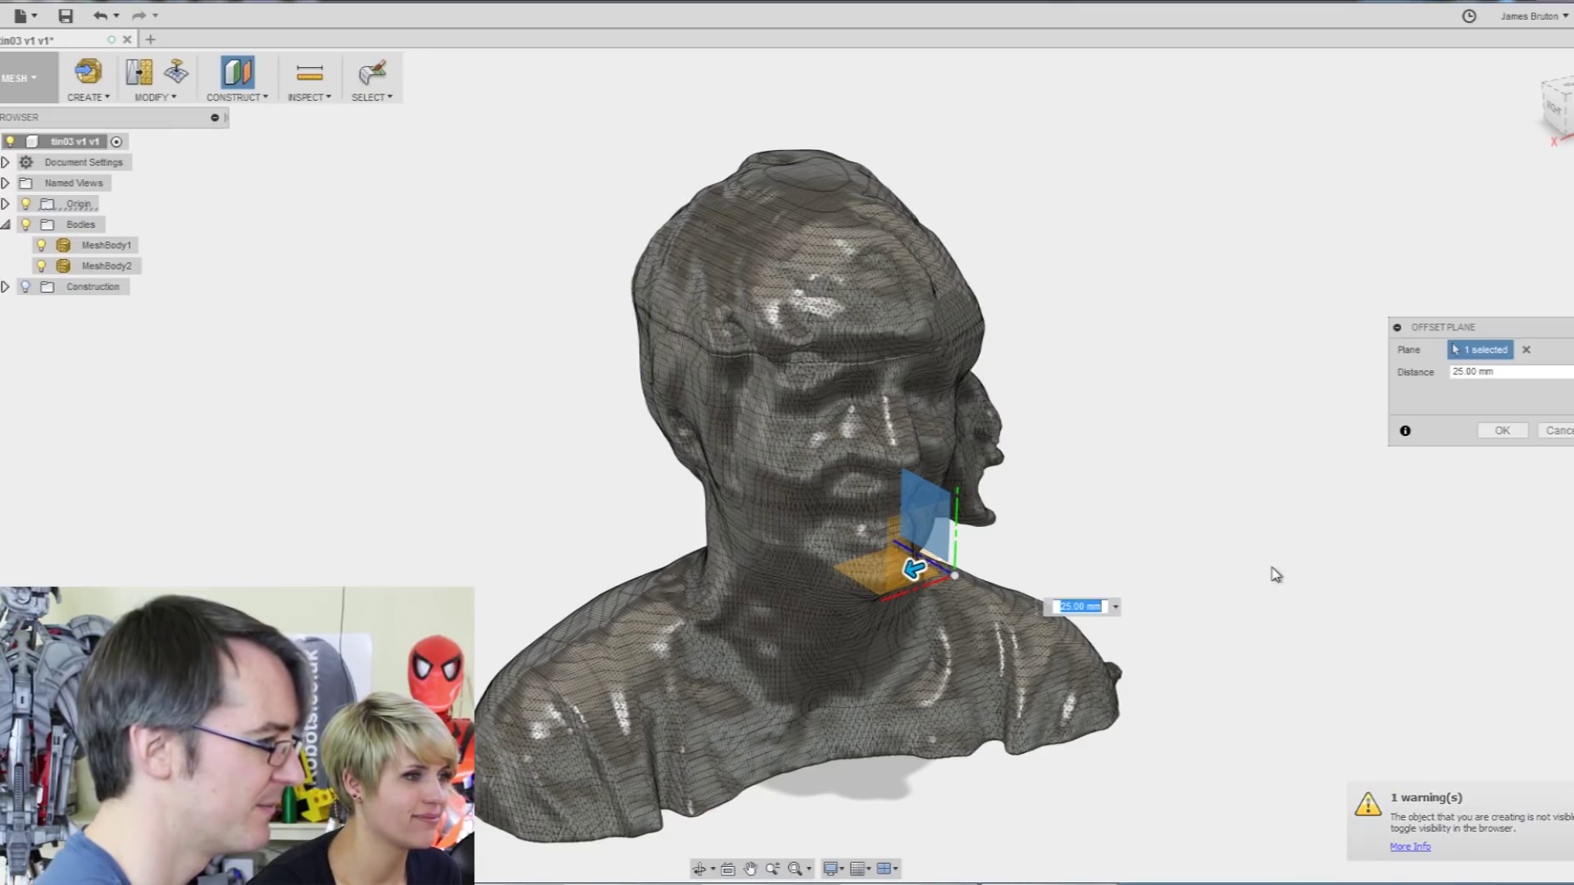
{"action": "left_click", "coordinate": [1497, 434]}
Step: Hide Plane1, the earlier horizontal cutting plane, in the Construction folder
{"action": "left_click", "coordinate": [25, 286]}
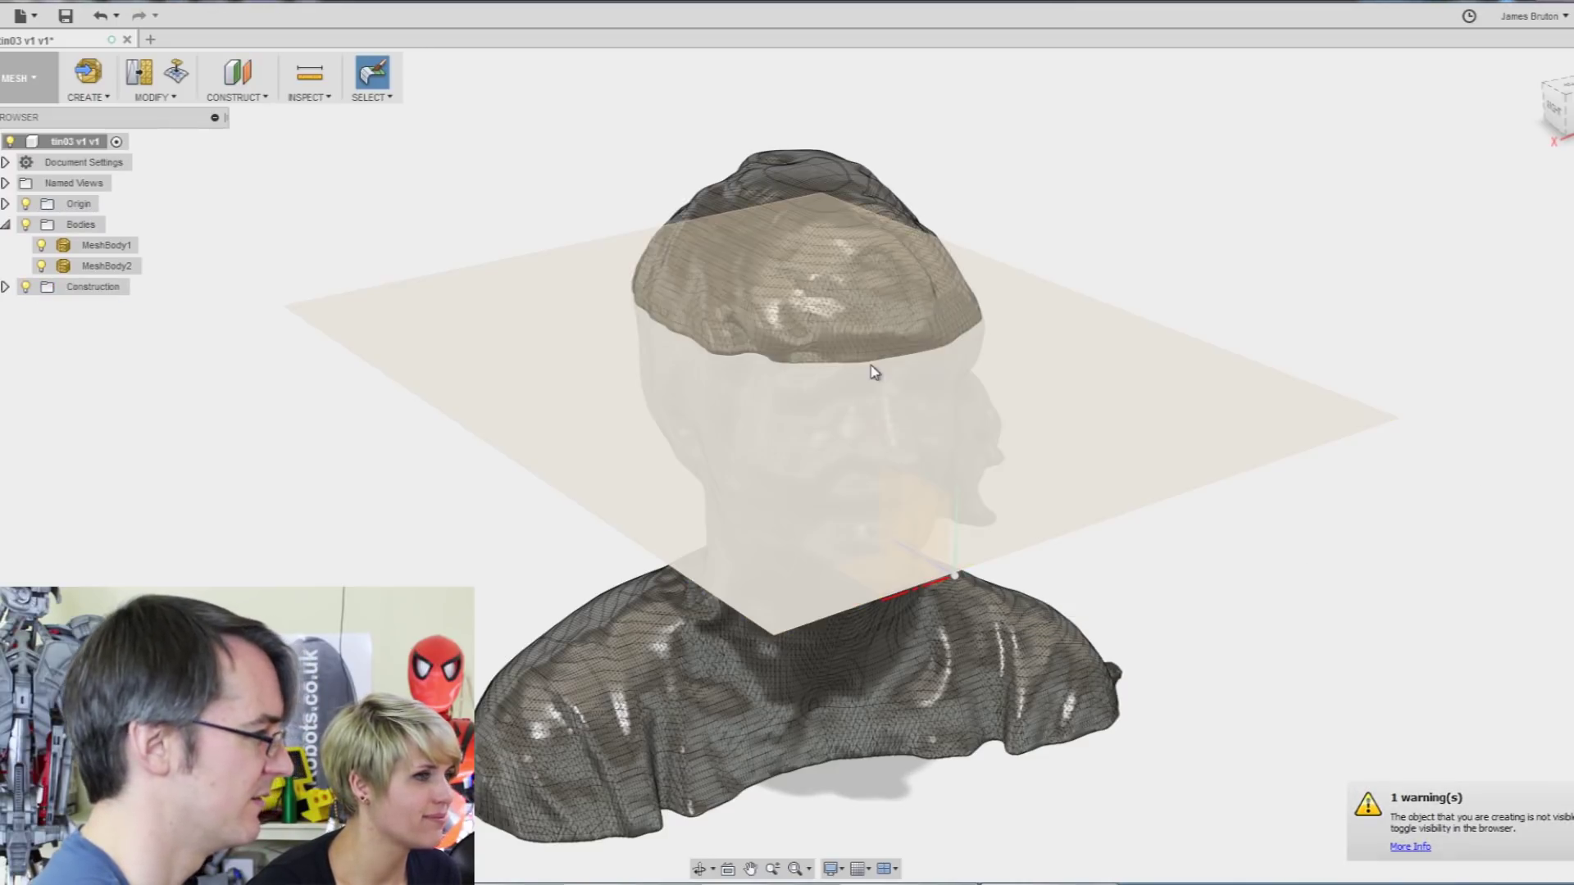
{"action": "middle_click_drag", "start_coordinate": [1317, 632], "coordinate": [566, 478], "text": "shift"}
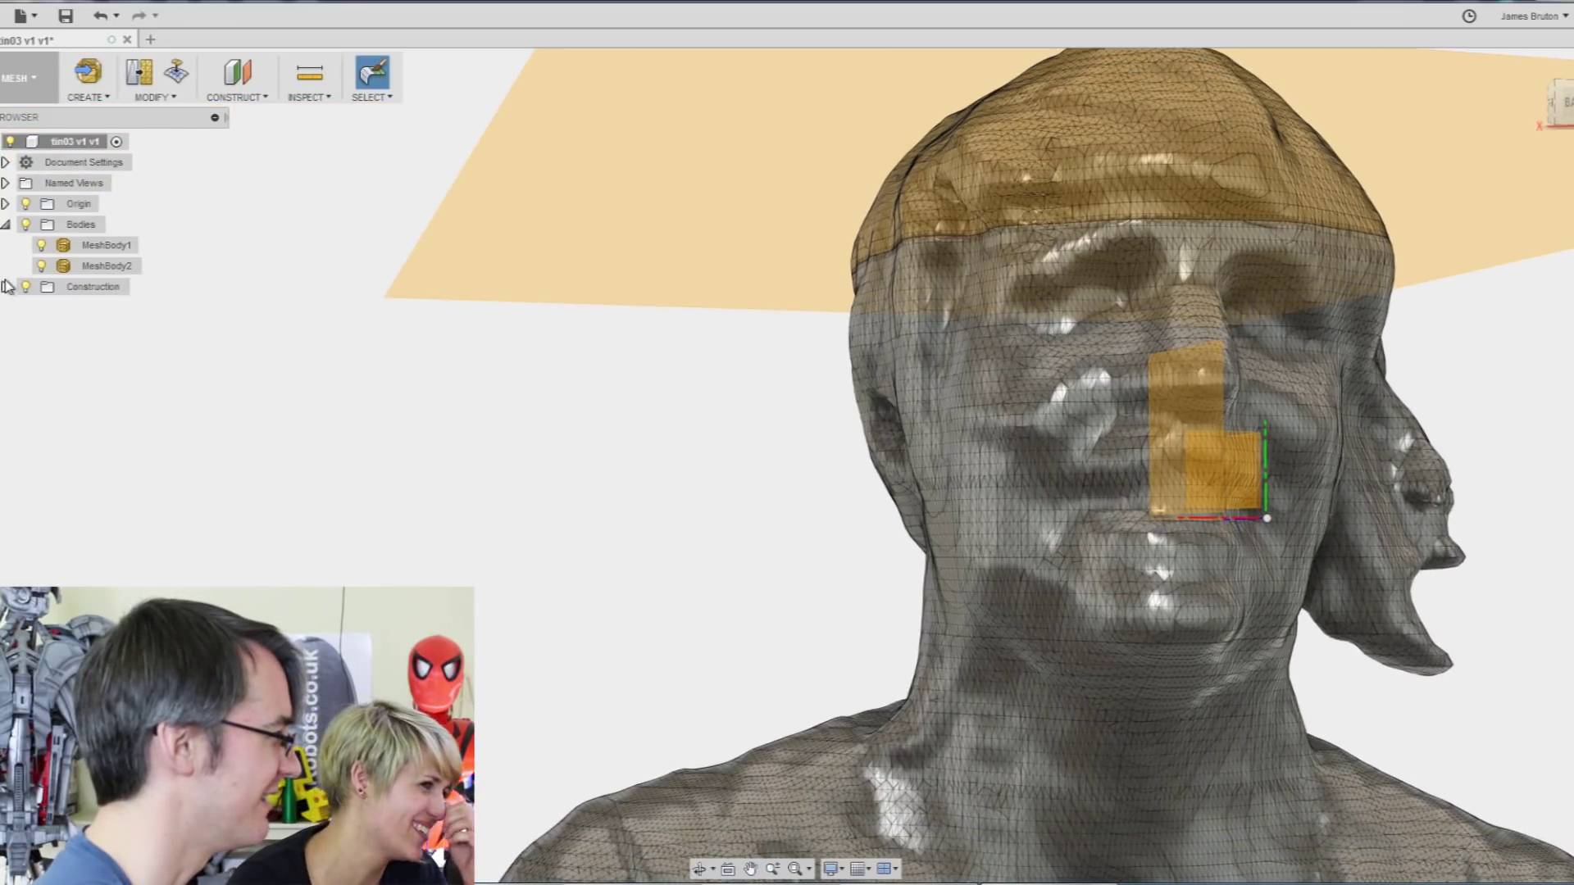
{"action": "left_click", "coordinate": [42, 307]}
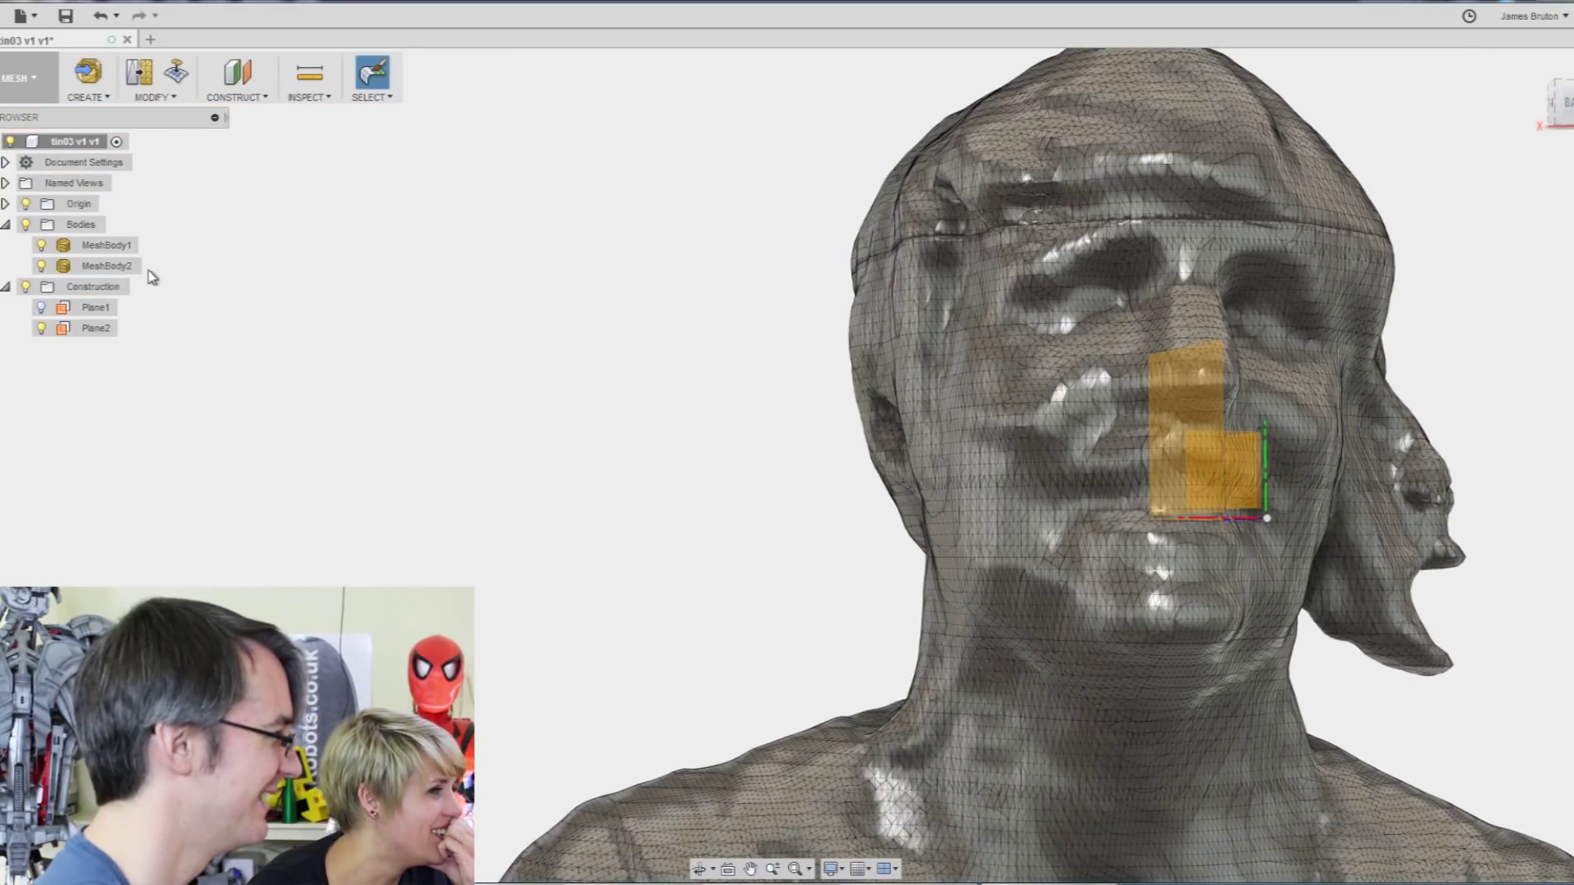
{"action": "middle_click_drag", "start_coordinate": [711, 402], "coordinate": [509, 344], "text": "shift"}
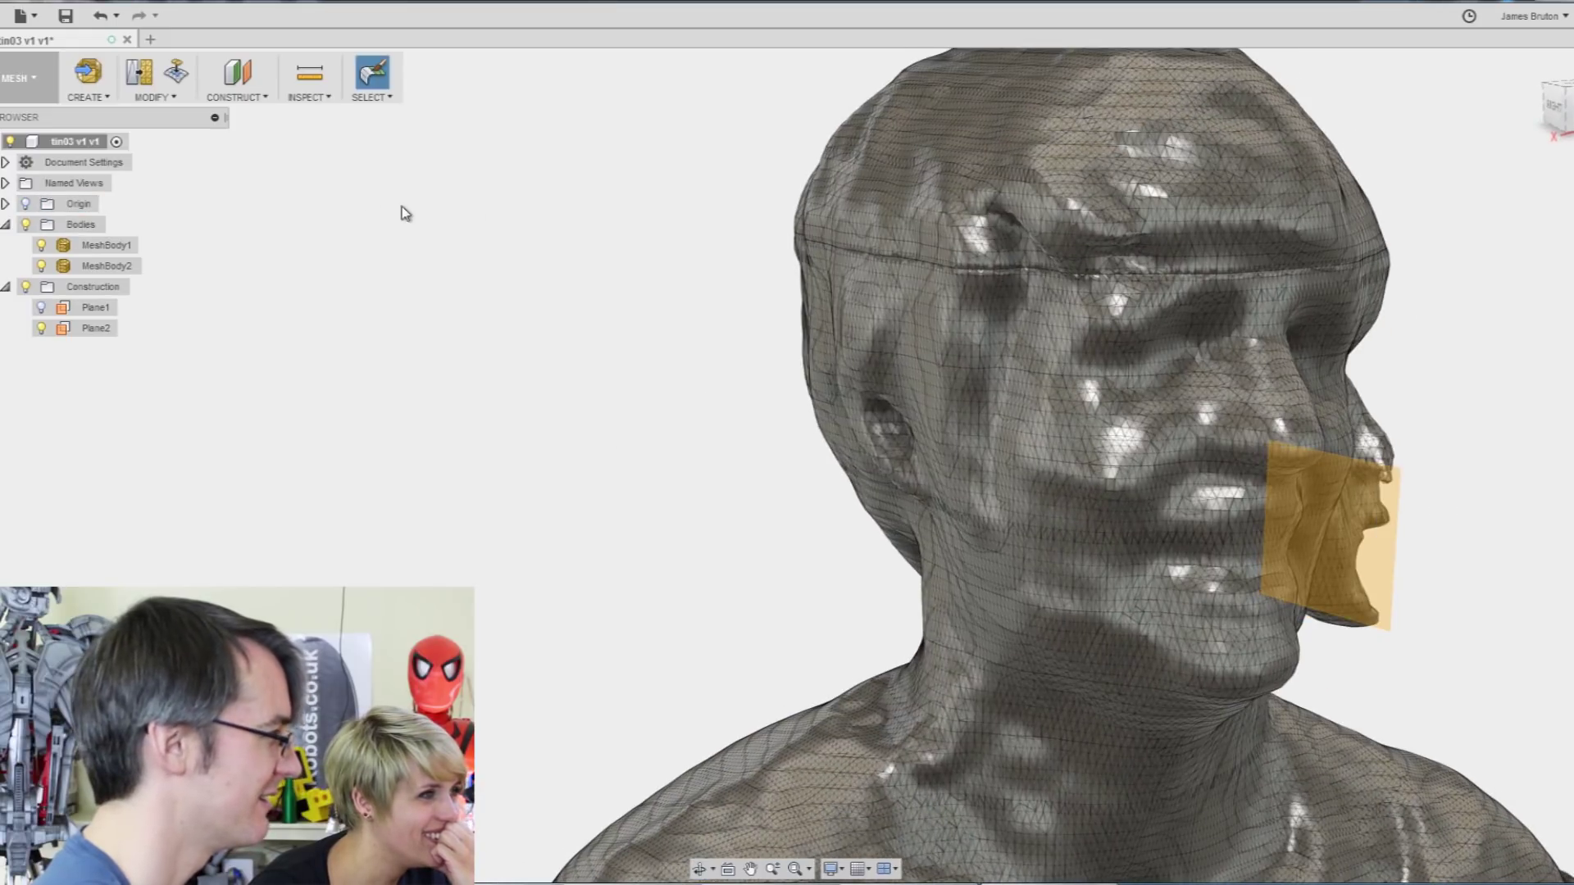
Step: Plane-cut MeshBody2 at Plane2 as Split Body to separate the front of the face
{"action": "left_click", "coordinate": [172, 100]}
{"action": "left_click", "coordinate": [185, 212]}
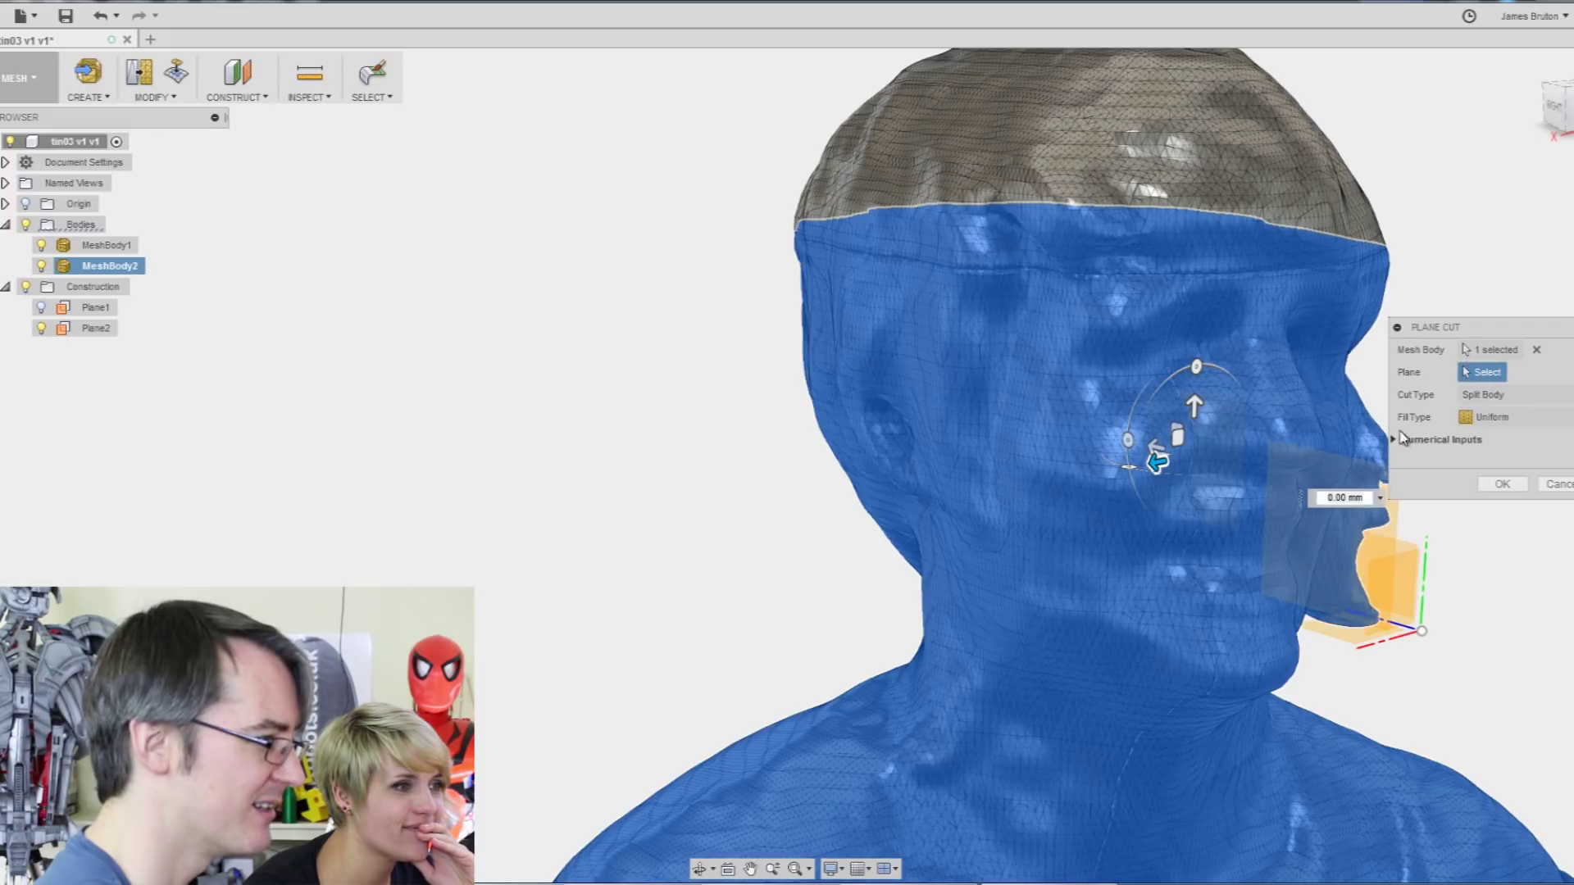
{"action": "left_click", "coordinate": [1354, 525]}
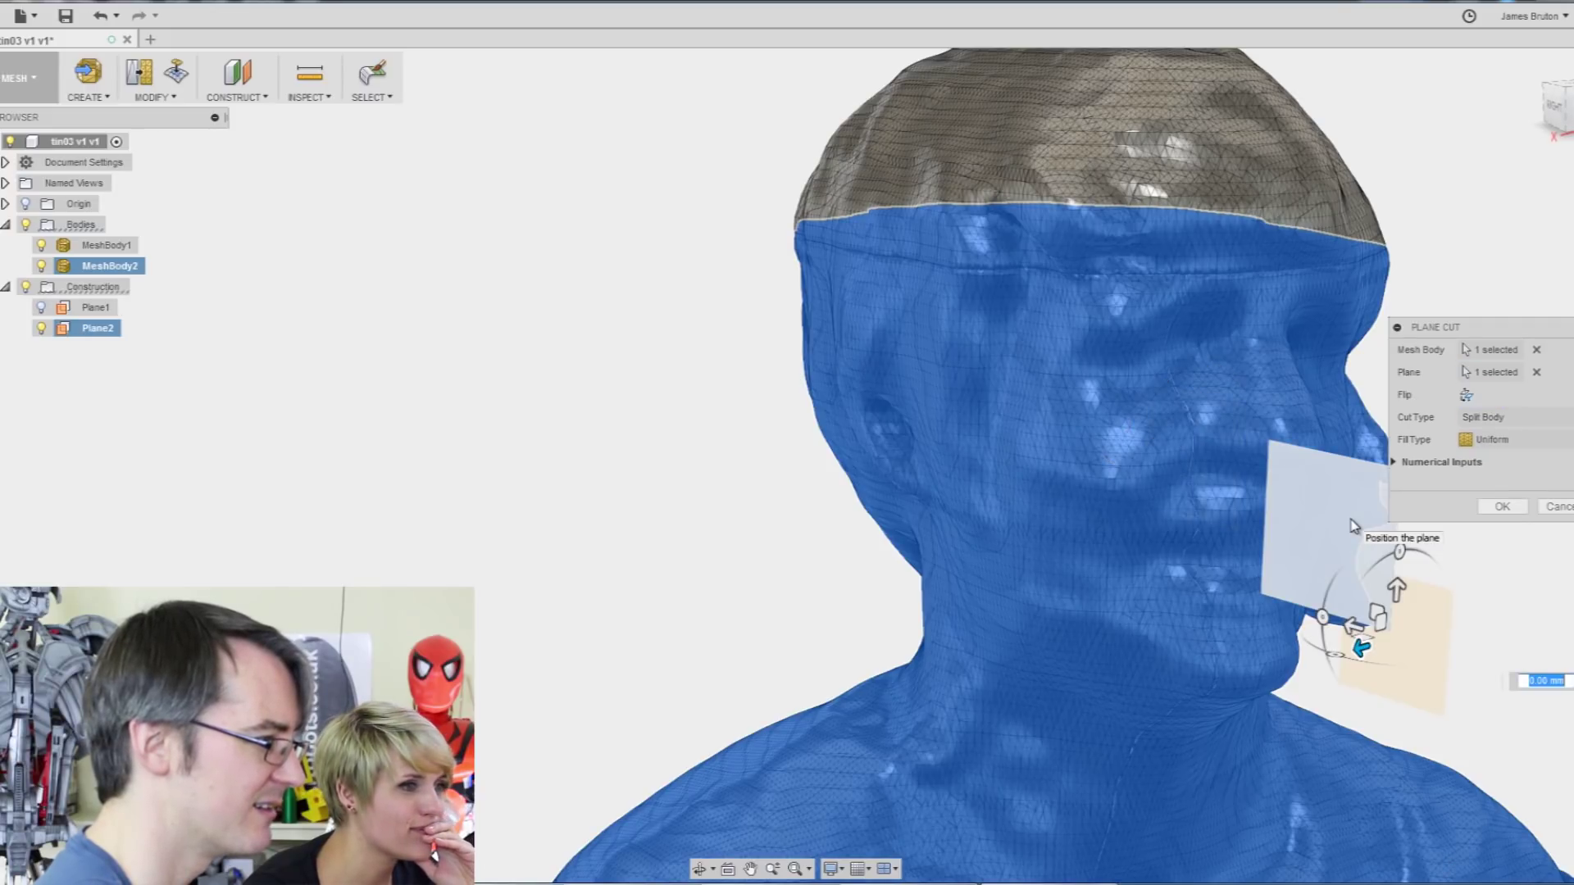
{"action": "left_click", "coordinate": [1501, 506]}
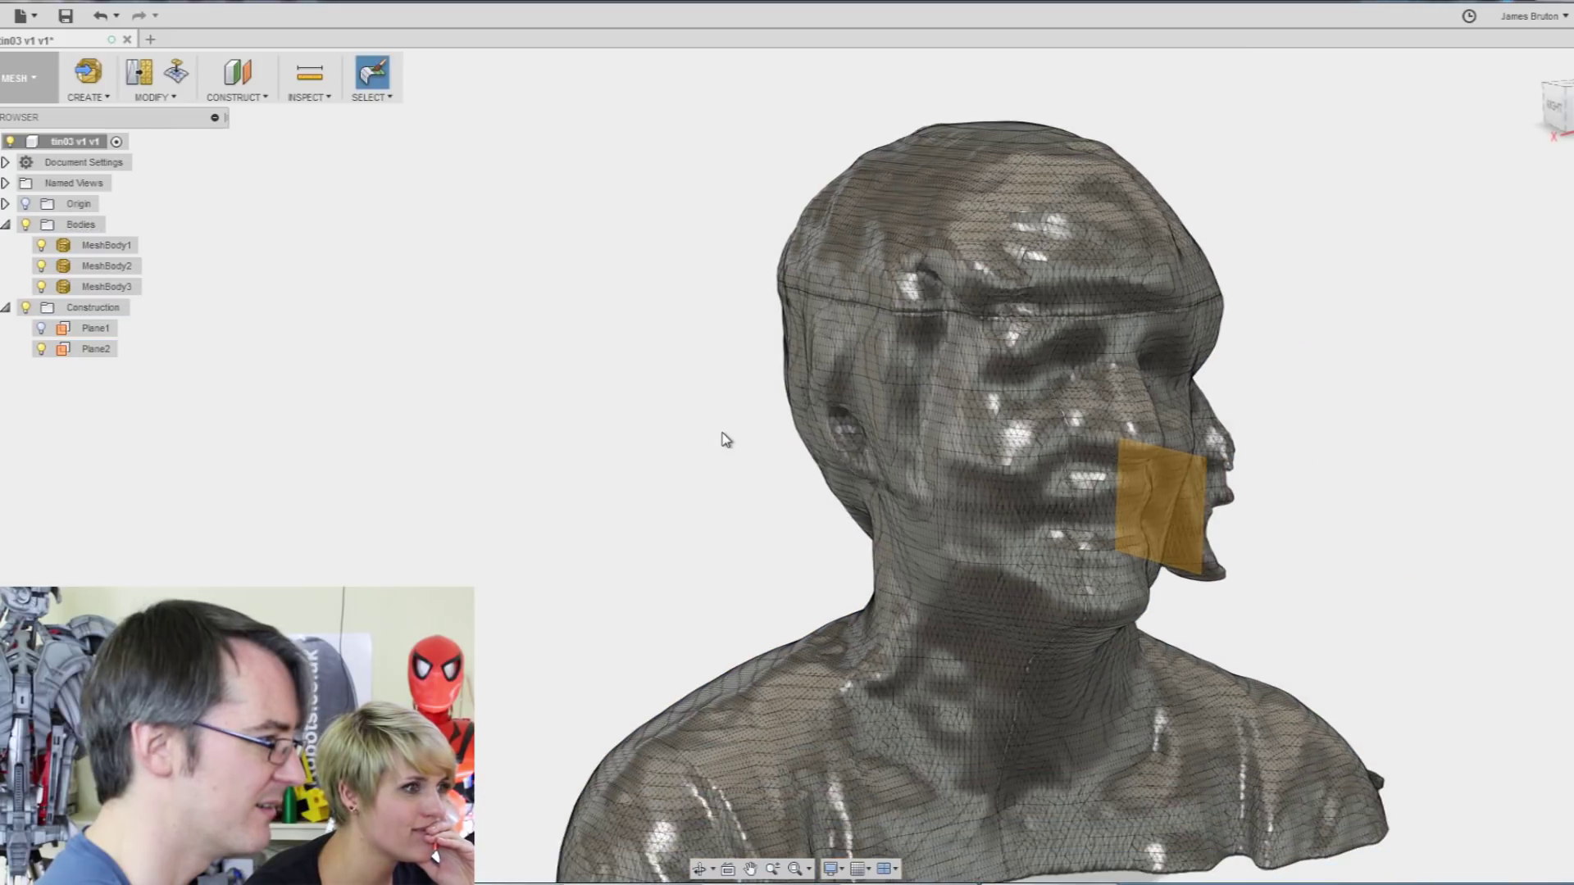
{"action": "middle_click_drag", "start_coordinate": [1368, 484], "coordinate": [1205, 441], "text": "shift"}
Step: Toggle visibility of the front face piece and top cap to inspect the cuts
{"action": "left_click", "coordinate": [37, 289]}
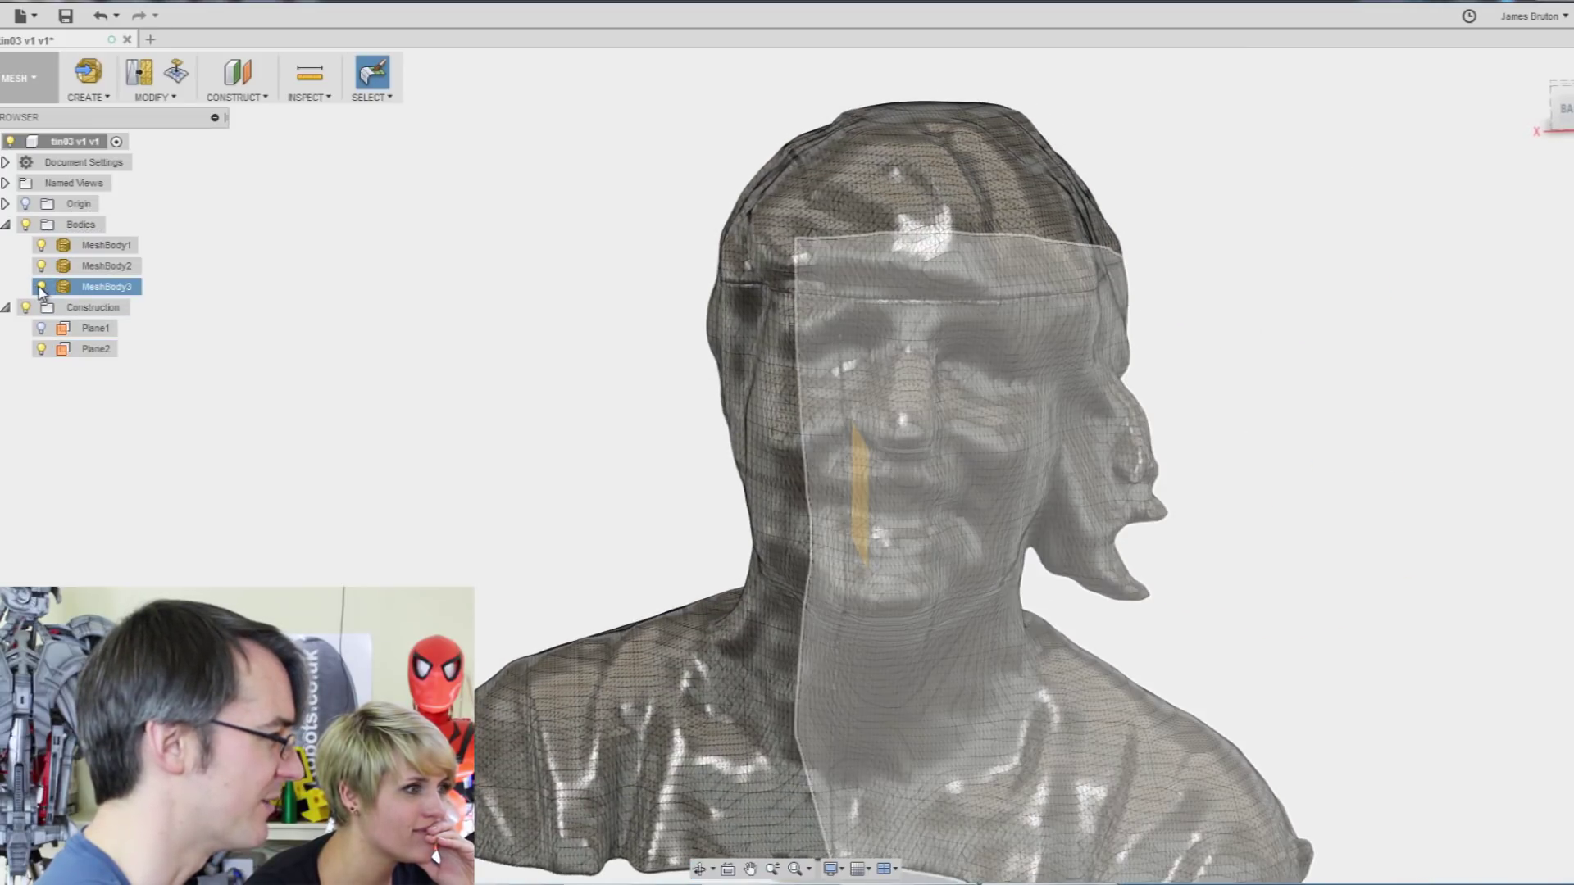
{"action": "left_click", "coordinate": [41, 286]}
{"action": "middle_click_drag", "start_coordinate": [41, 286], "coordinate": [813, 300], "text": "shift"}
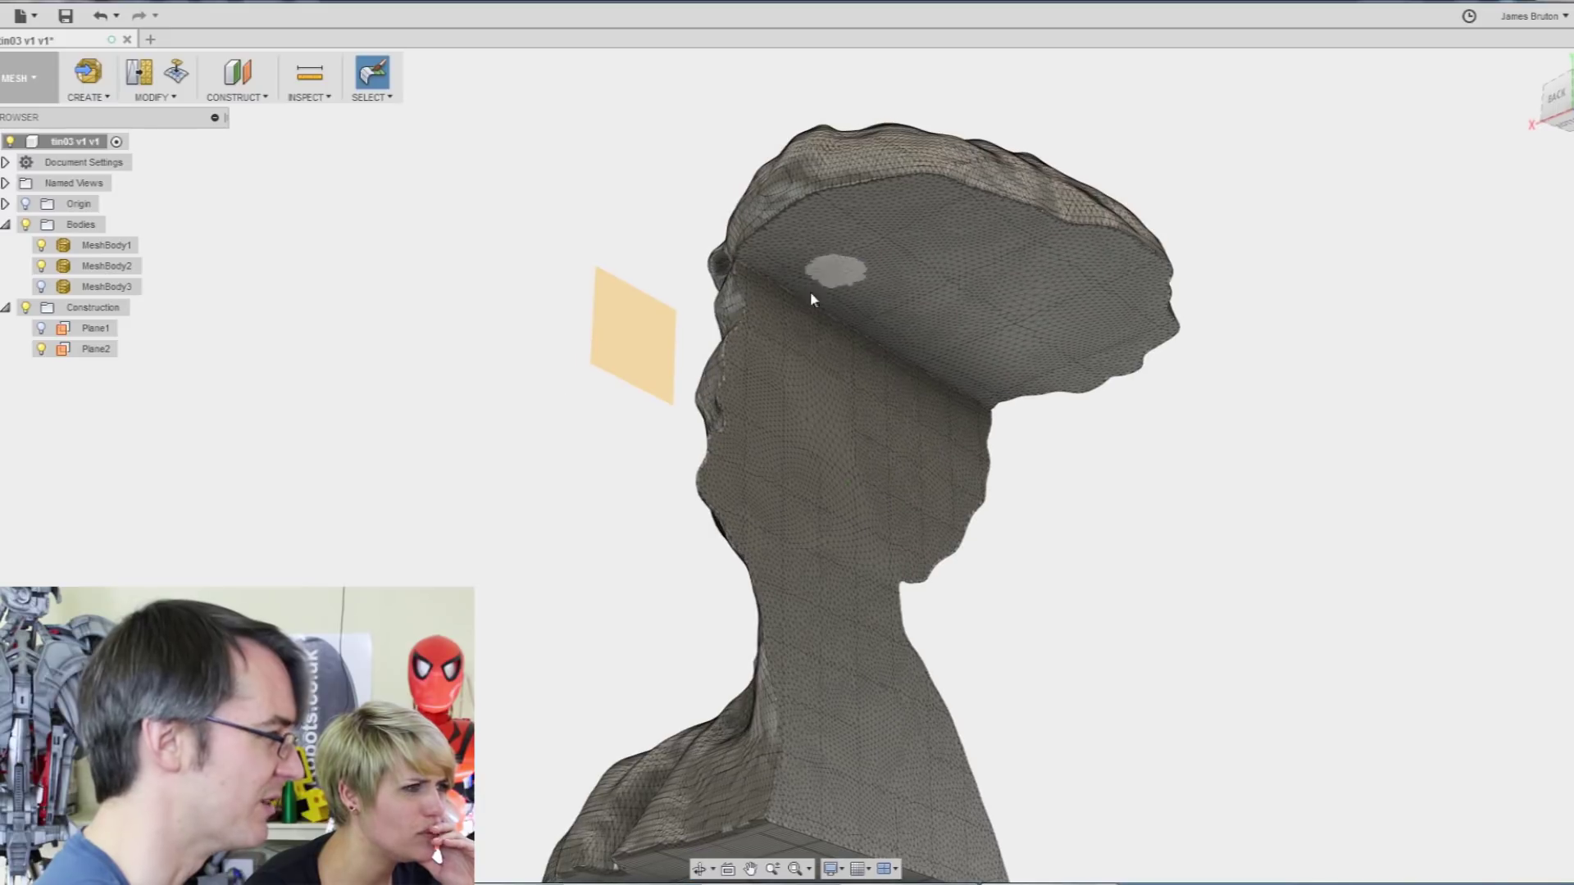
{"action": "left_click", "coordinate": [41, 246]}
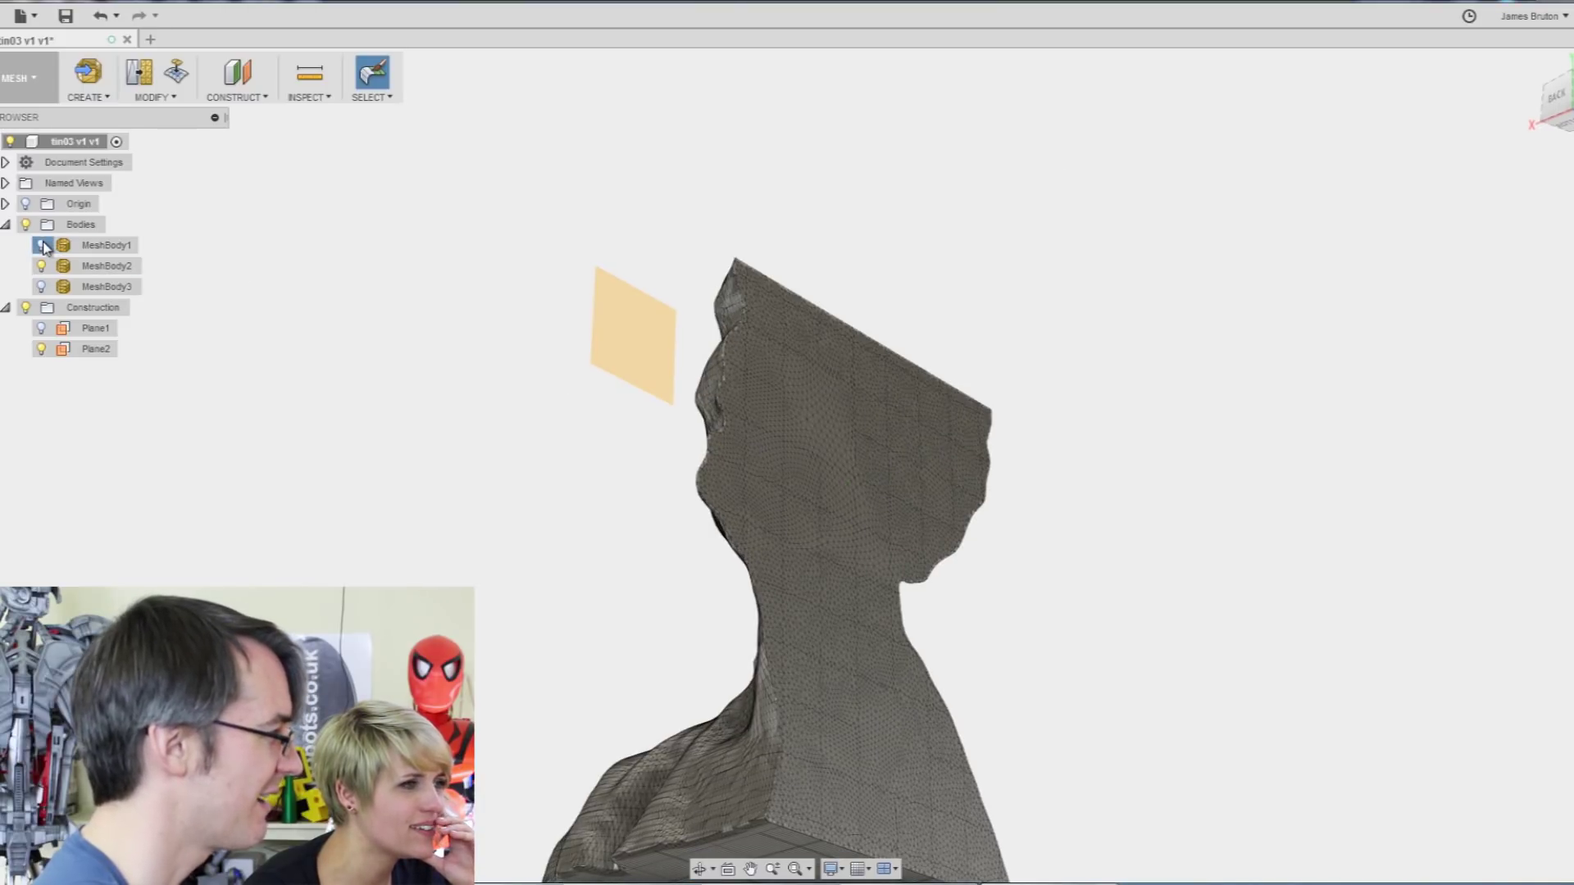
{"action": "left_click", "coordinate": [41, 245]}
{"action": "middle_click_drag", "start_coordinate": [139, 285], "coordinate": [353, 372], "text": "shift"}
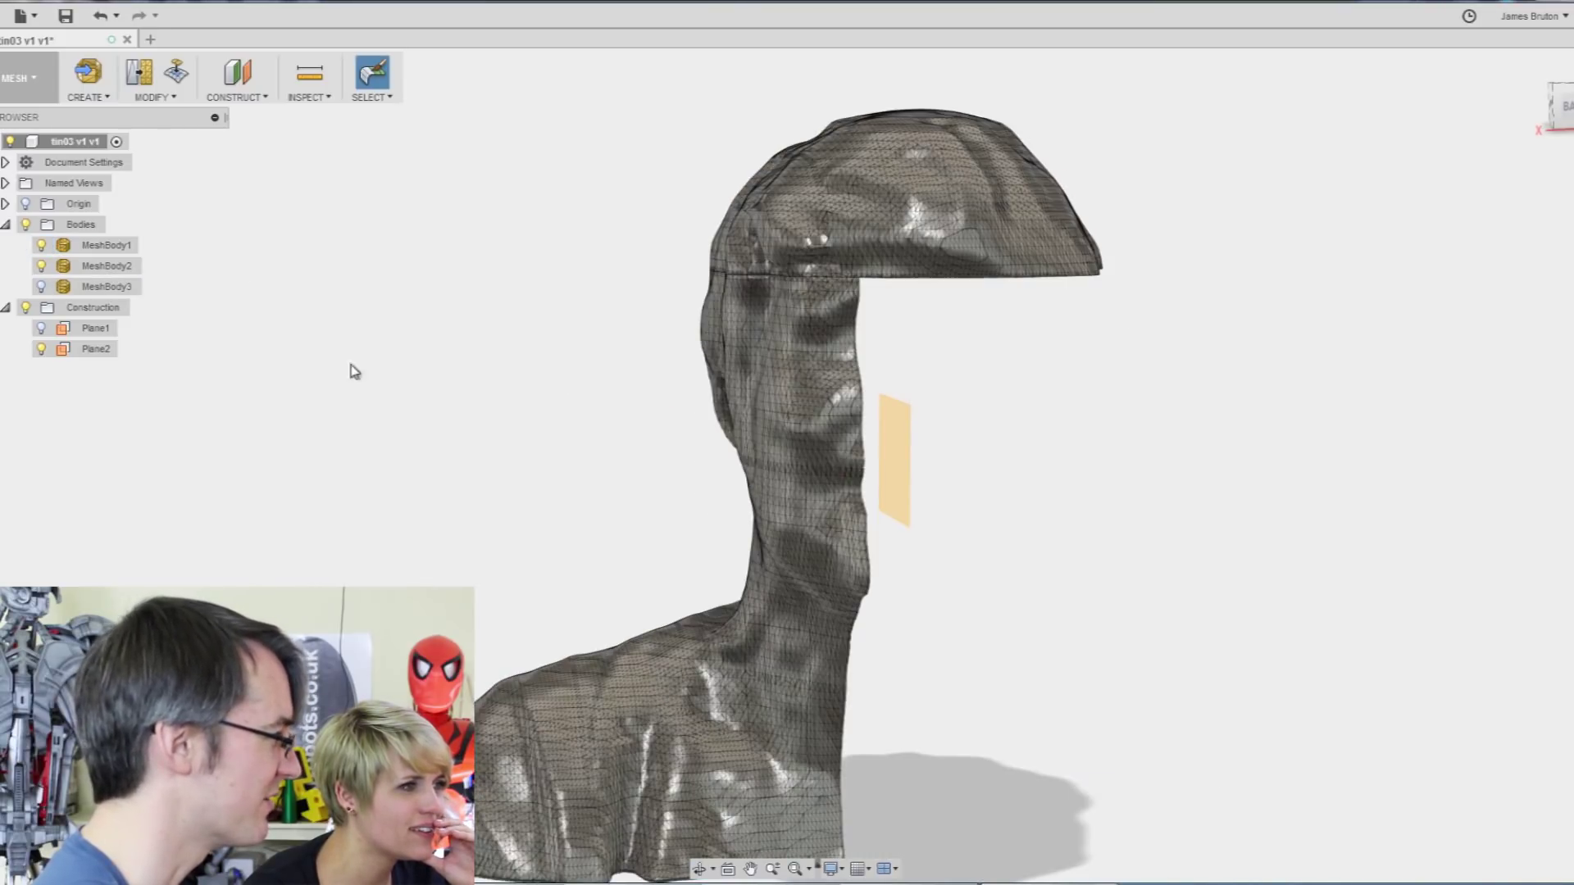
{"action": "right_click", "coordinate": [134, 271]}
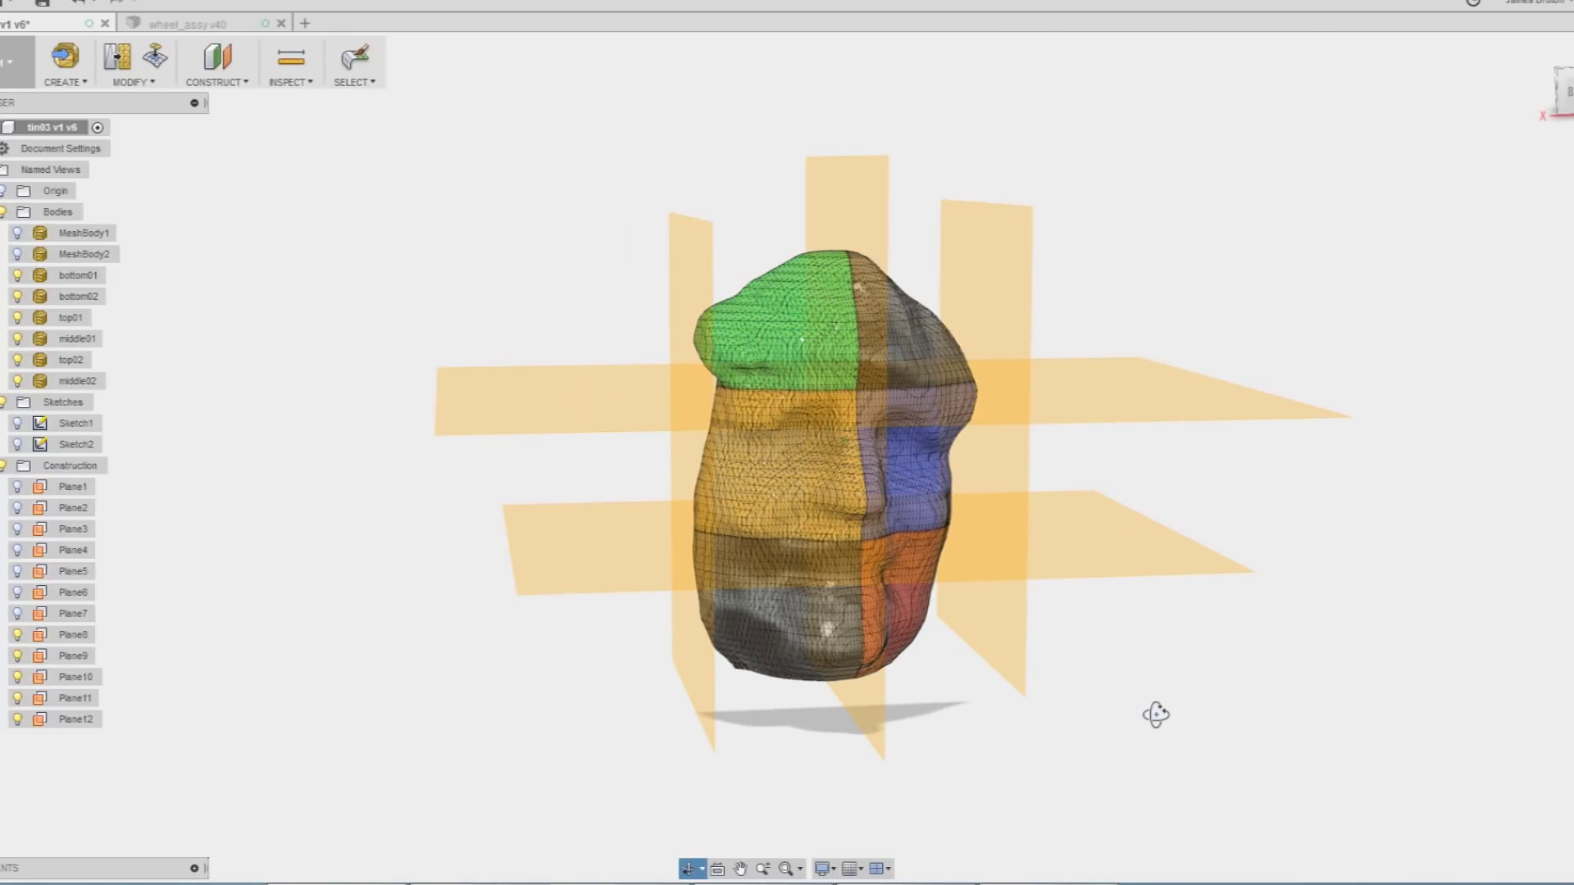
Step: Turn off the Construction folder's visibility so all cutting planes disappear
{"action": "left_click", "coordinate": [4, 466]}
{"action": "scroll", "coordinate": [734, 479], "scroll_direction": "up", "scroll_amount": 3}
{"action": "scroll", "coordinate": [927, 536], "scroll_direction": "down", "scroll_amount": 2}
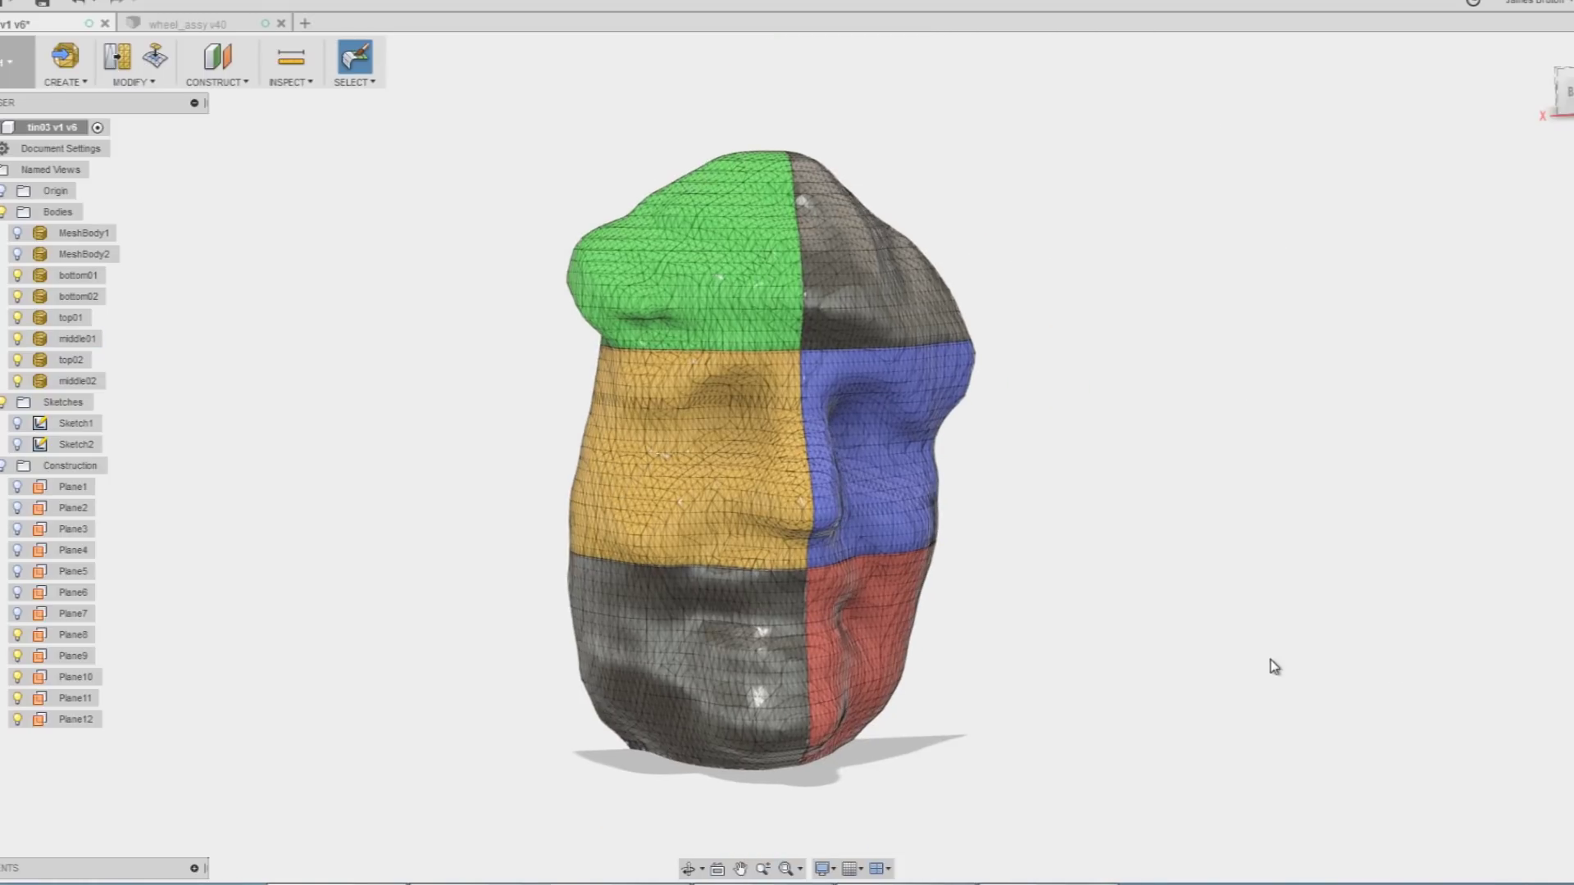
{"action": "mouse_move", "coordinate": [1269, 660]}
{"action": "middle_mouse_down", "text": "shift"}
{"action": "mouse_move", "coordinate": [1195, 642]}
{"action": "mouse_move", "coordinate": [1274, 657]}
{"action": "middle_mouse_up", "text": "shift"}
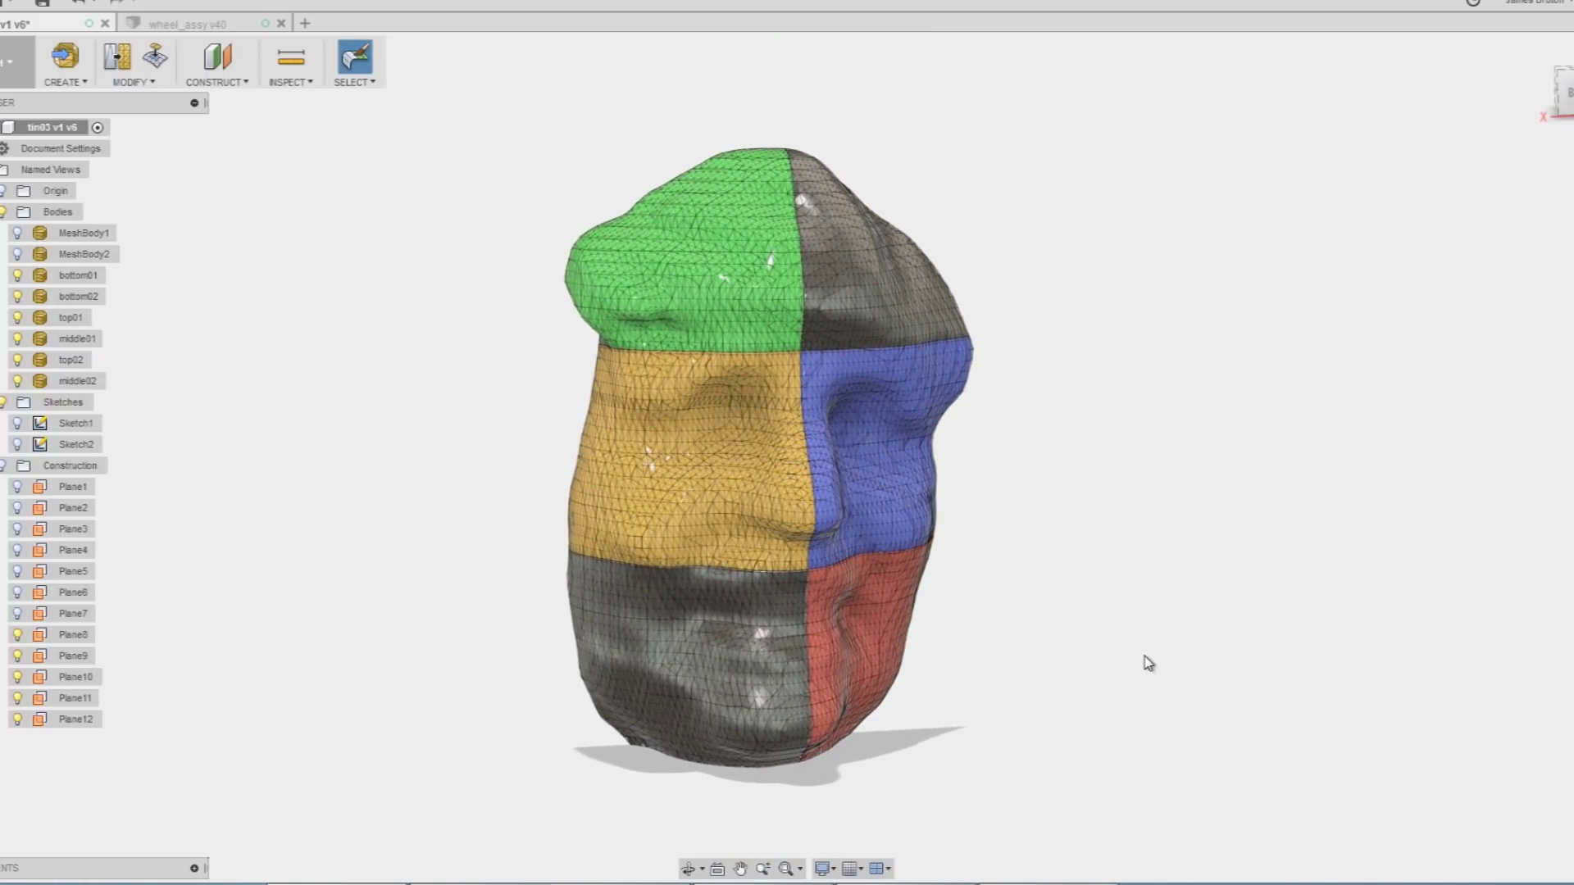